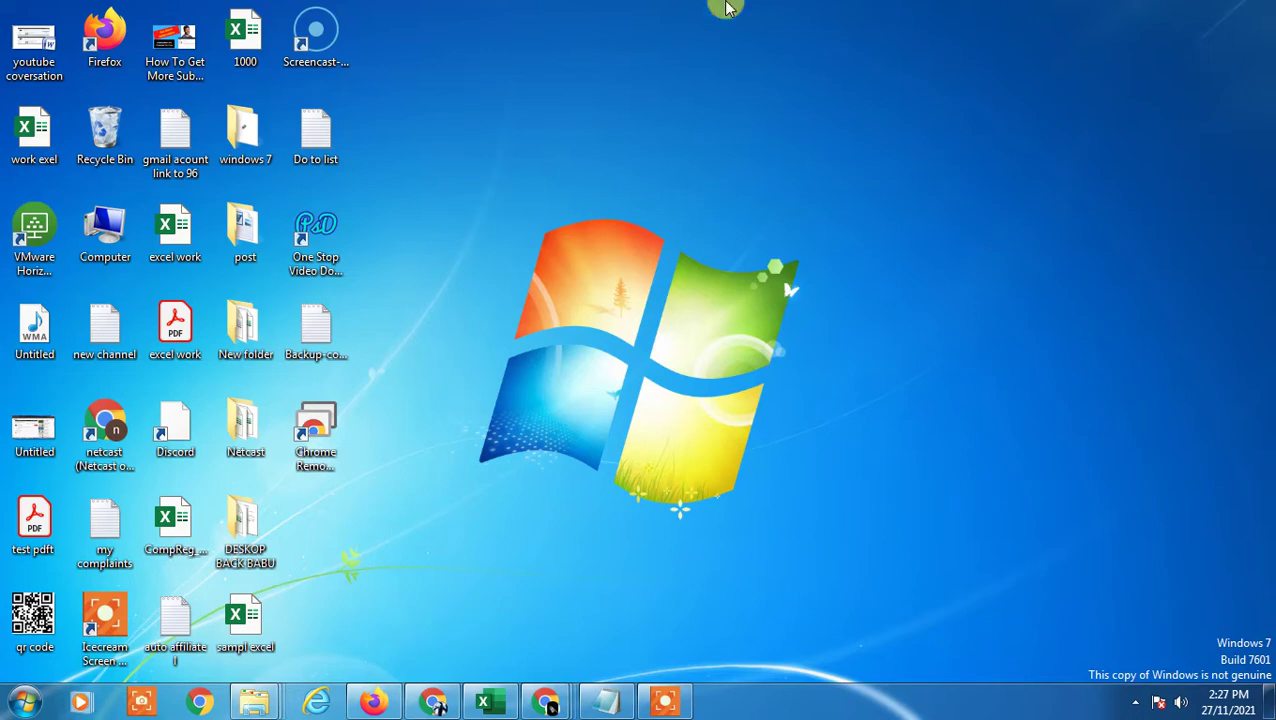
Refresh the Windows 7 desktop and preview the four open Chrome windows from the taskbar.
right_click(737, 67)
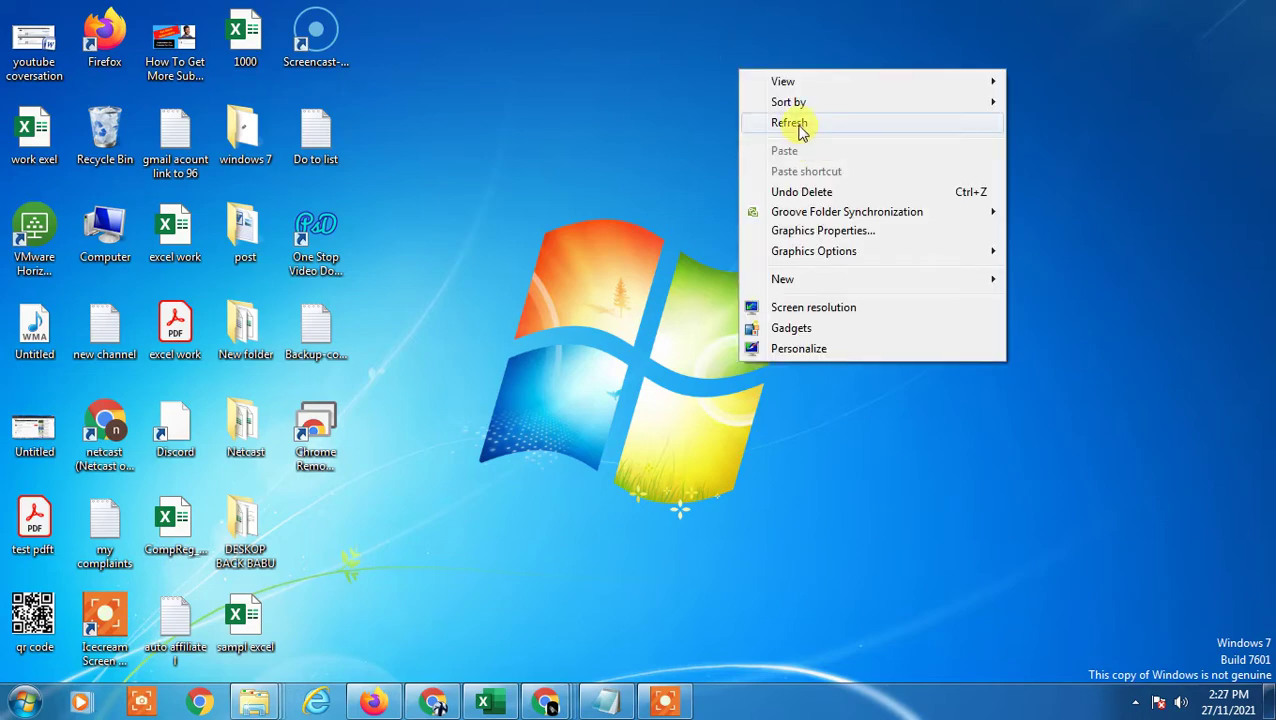
click(800, 123)
mouse_move(545, 703)
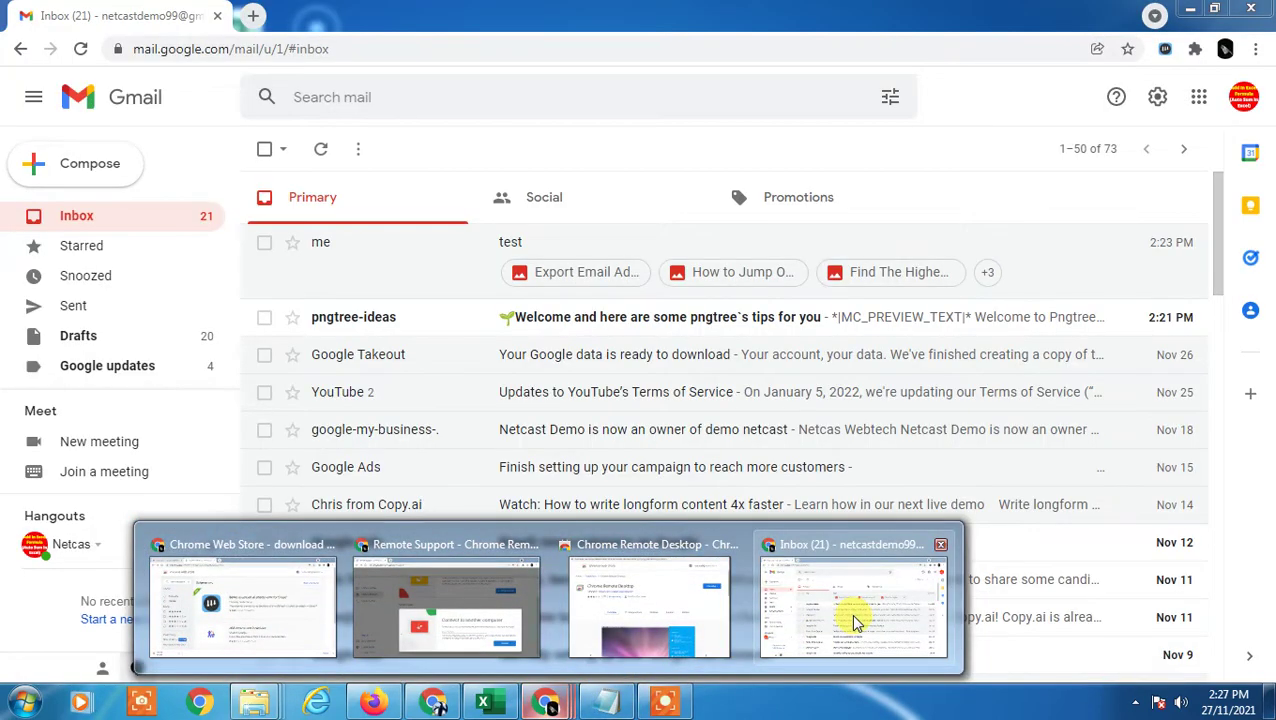
Open the 'test' email in Gmail and download all six attachments as test.zip.
click(852, 610)
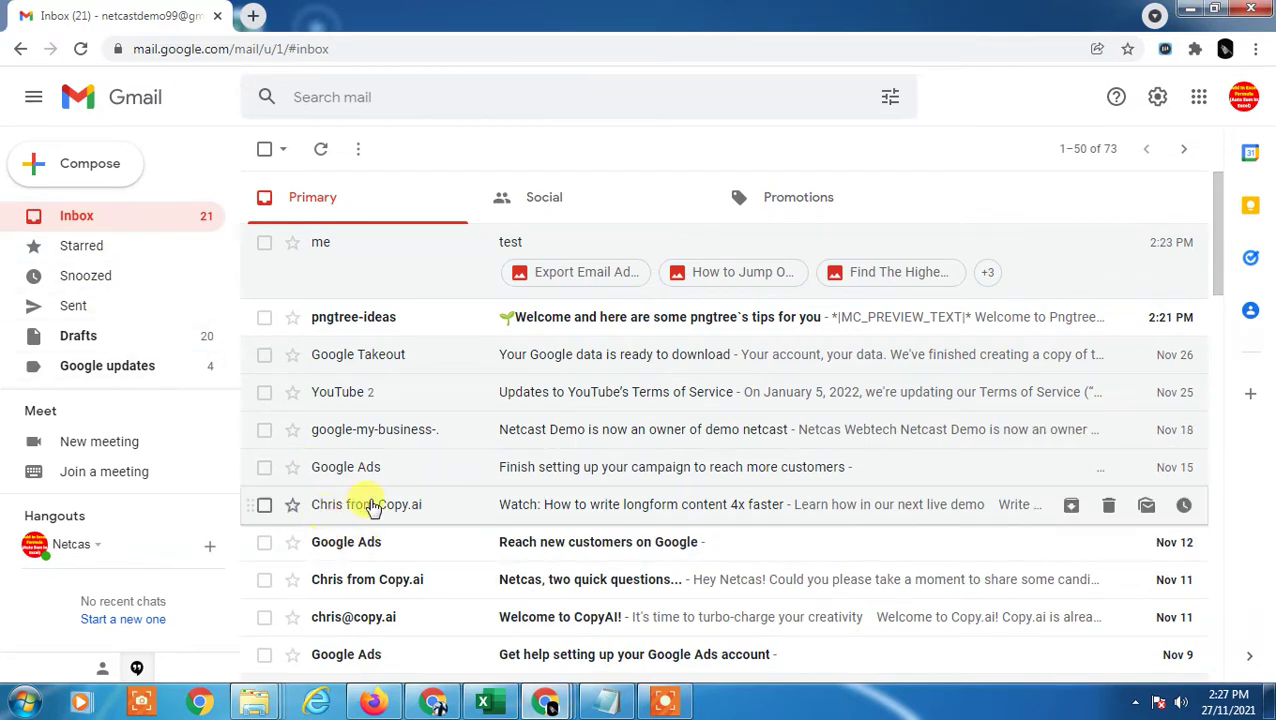
click(388, 260)
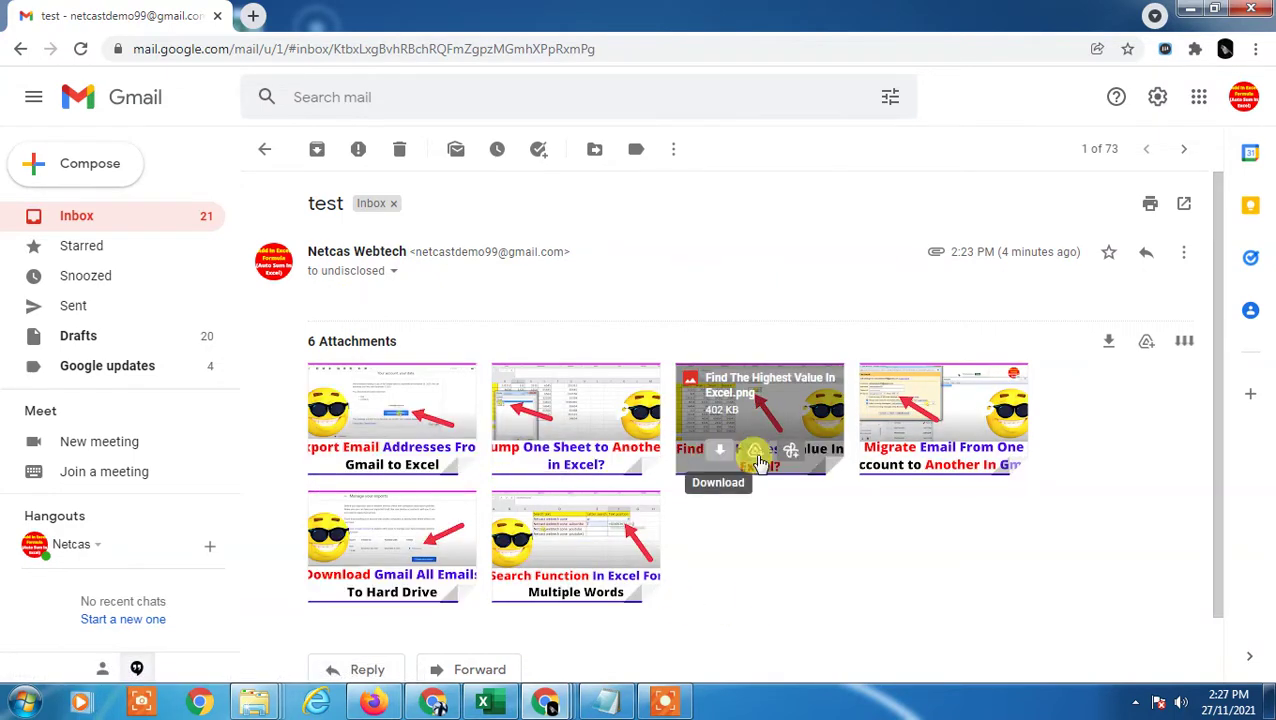
scroll(368, 557, down, 1)
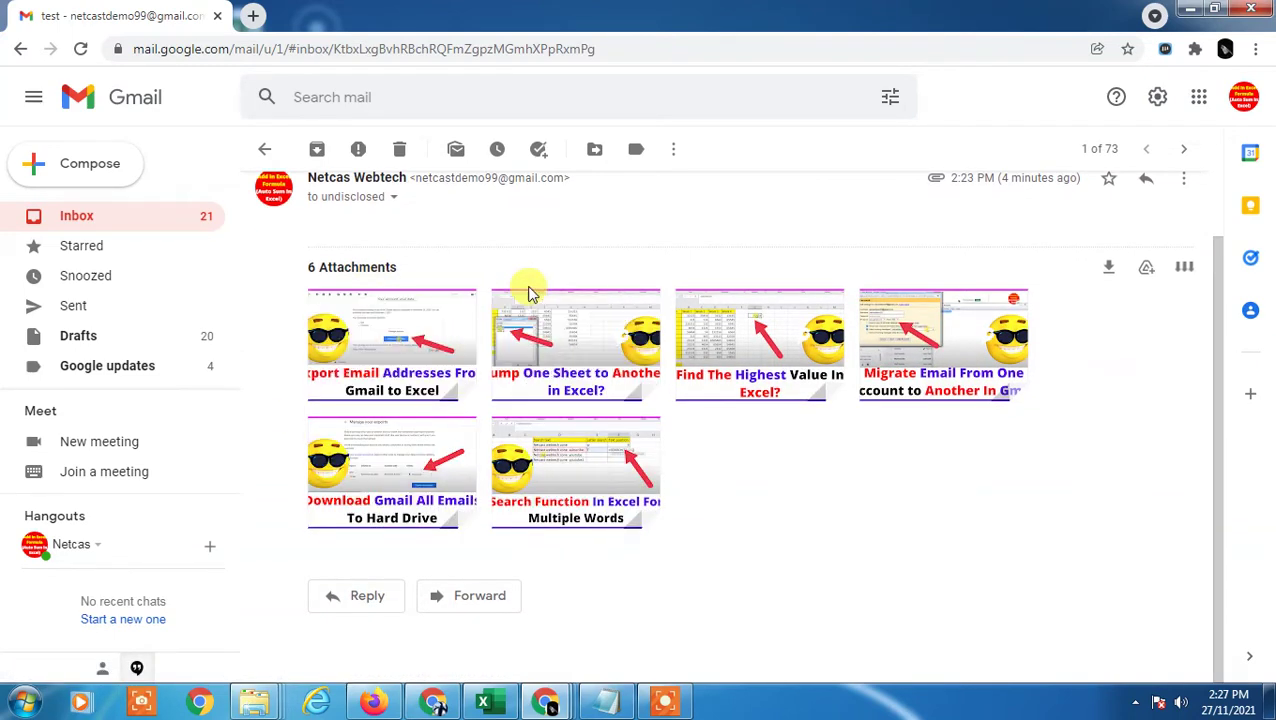
scroll(527, 290, up, 1)
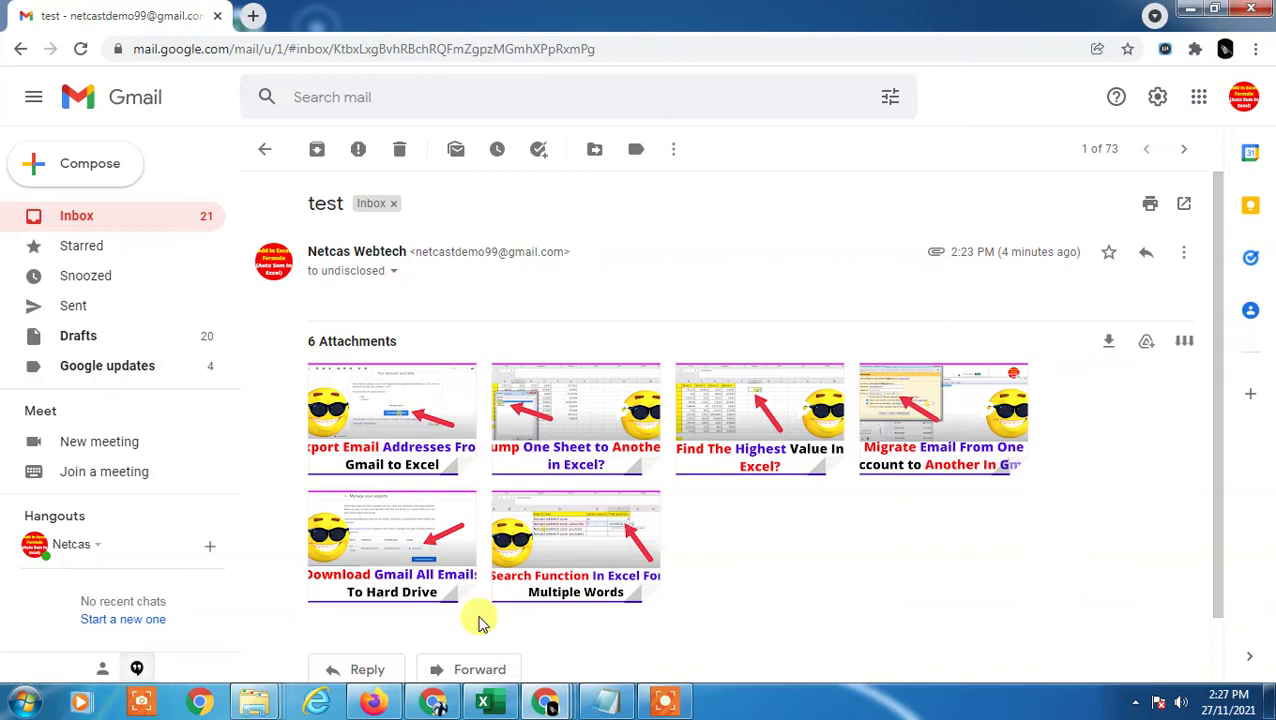
click(1109, 344)
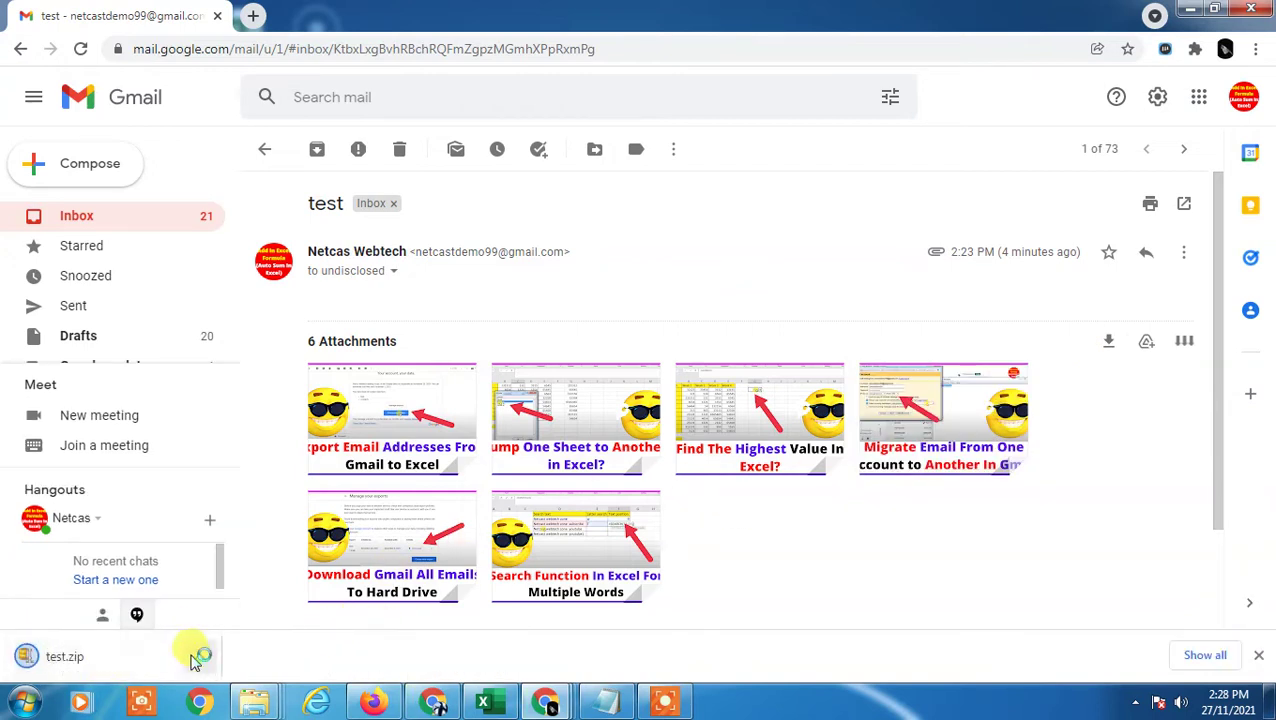
Show the downloaded test.zip (2.11 MB) in its Downloads folder.
click(200, 656)
click(274, 593)
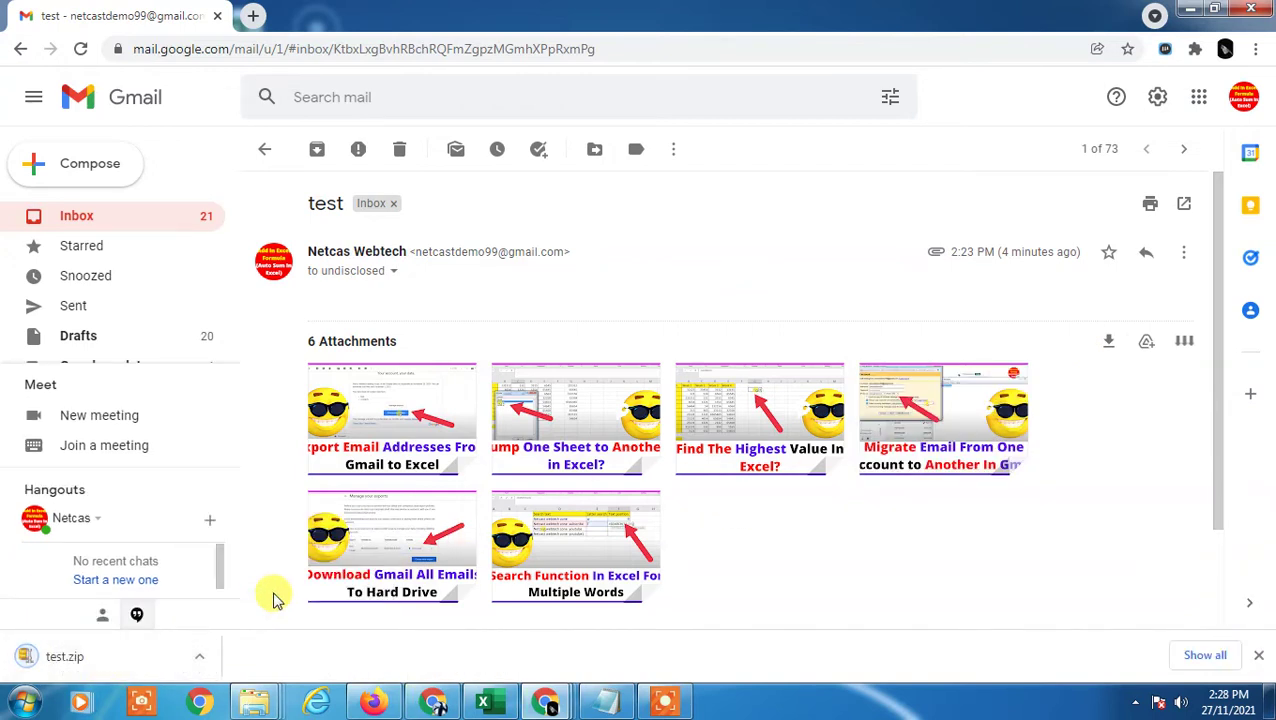
click(199, 656)
Extract test.zip into Downloads with 7-Zip Extract Here, replacing all existing files.
click(254, 590)
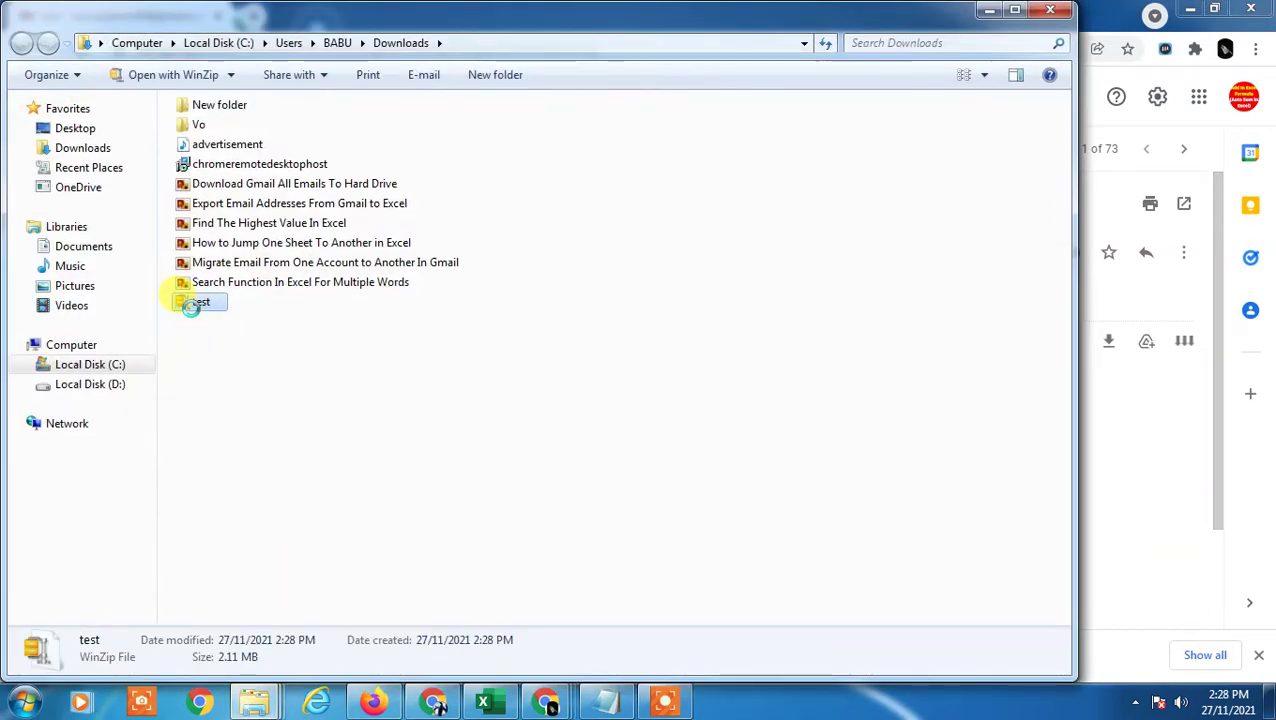
right_click(195, 305)
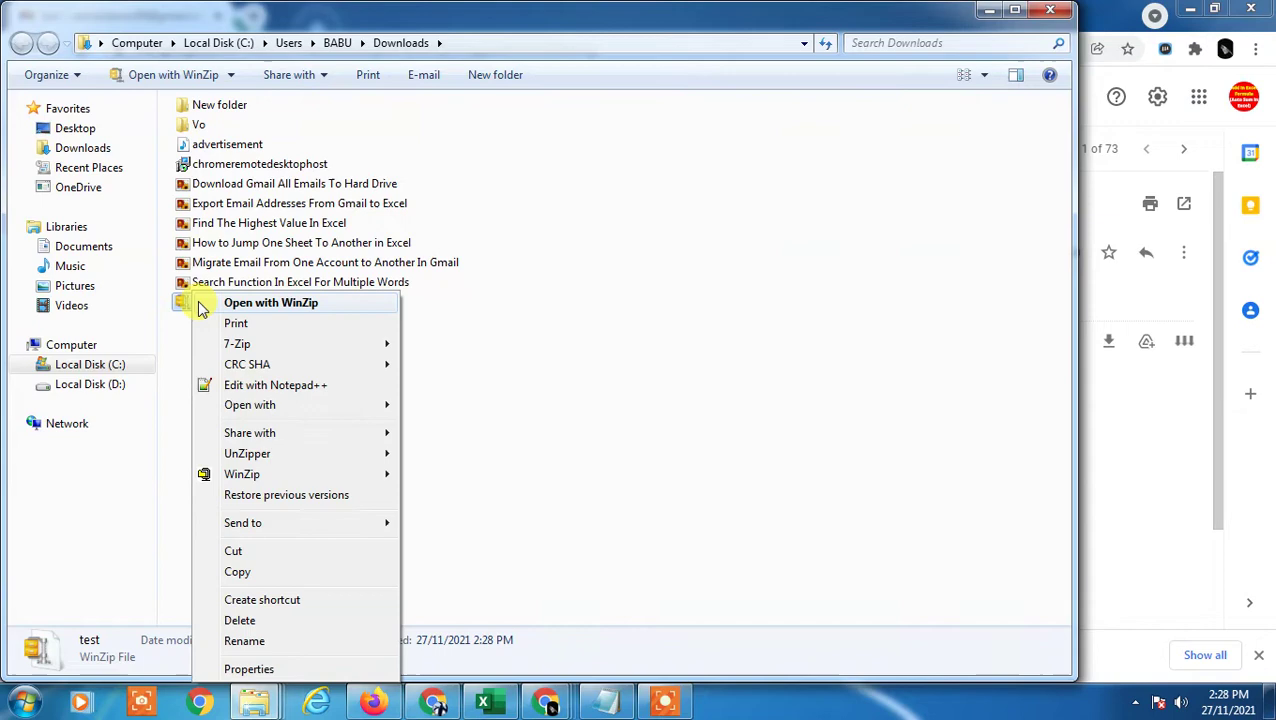
mouse_move(345, 344)
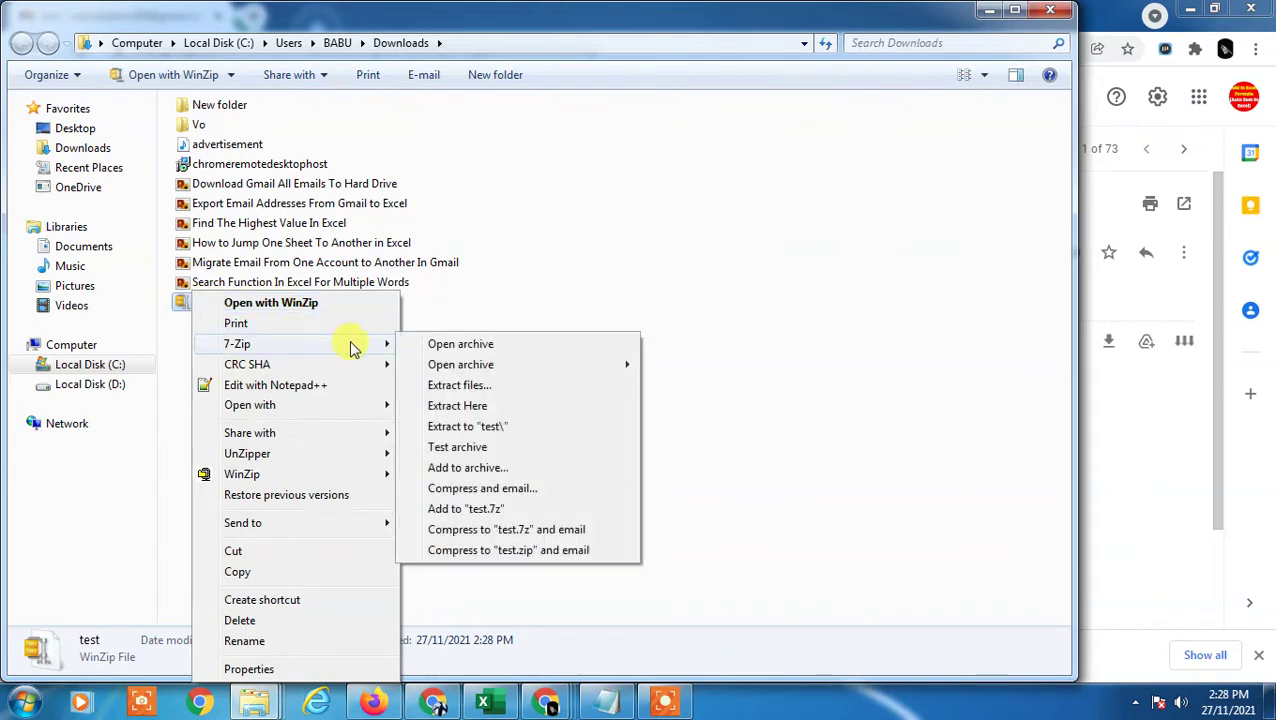
click(493, 407)
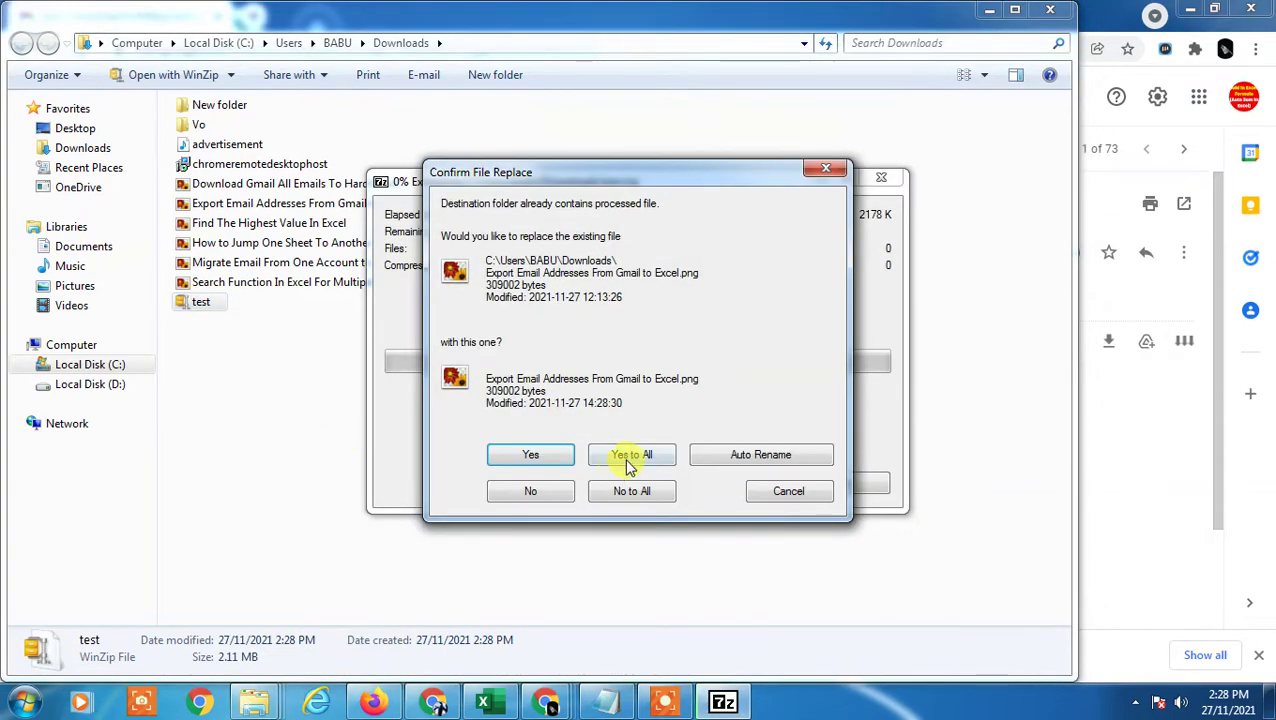
click(630, 456)
Preview the extracted 'Download Gmail All Emails To Hard Drive' image, then close the viewer.
click(215, 167)
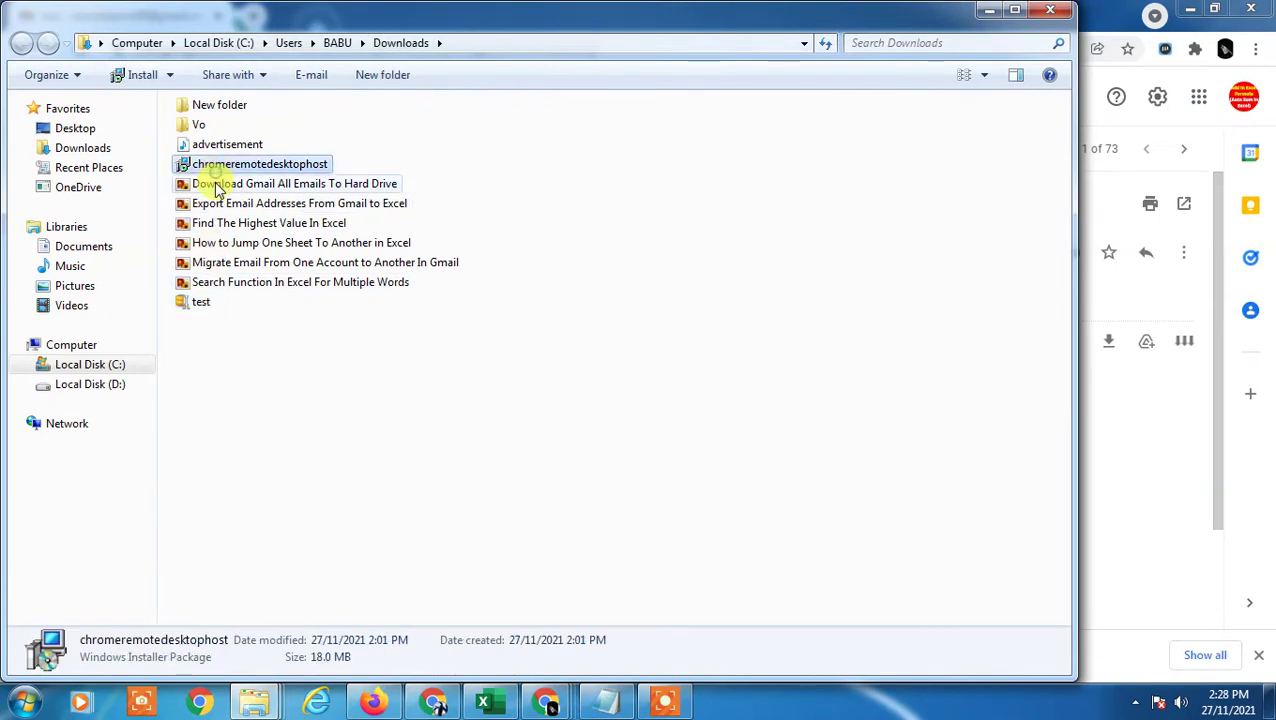
click(216, 186)
double_click(227, 190)
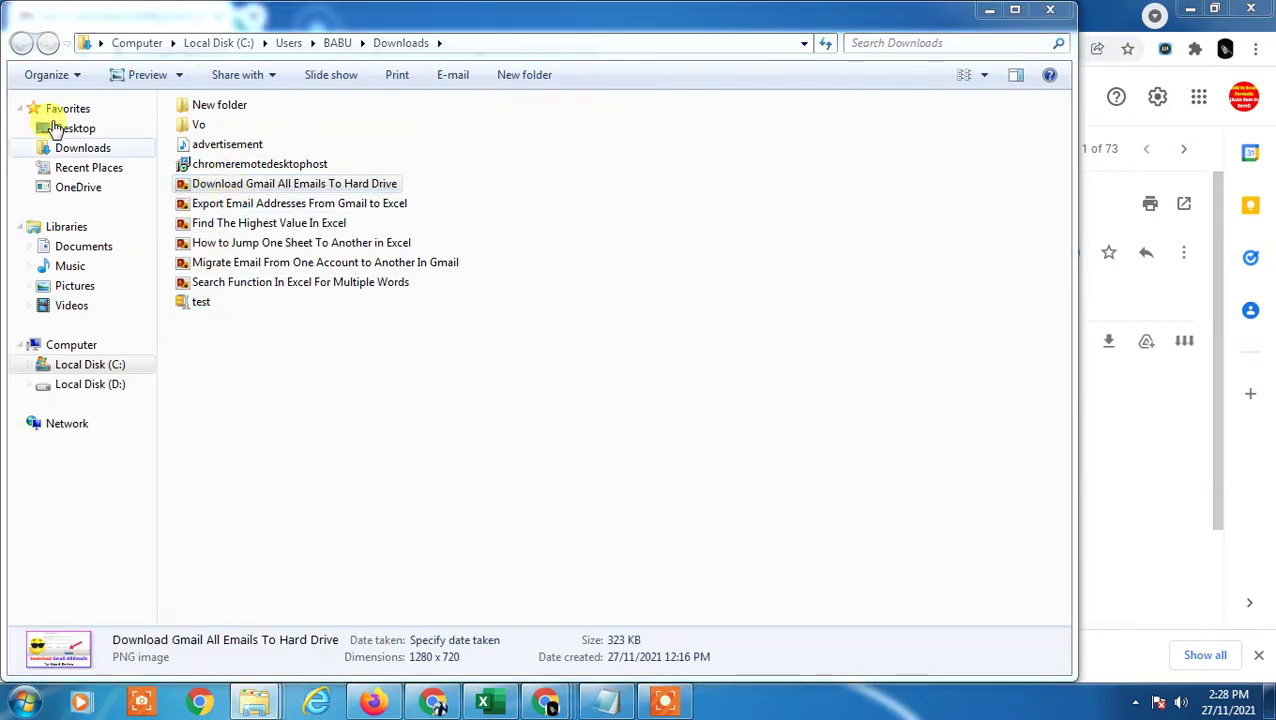
click(890, 528)
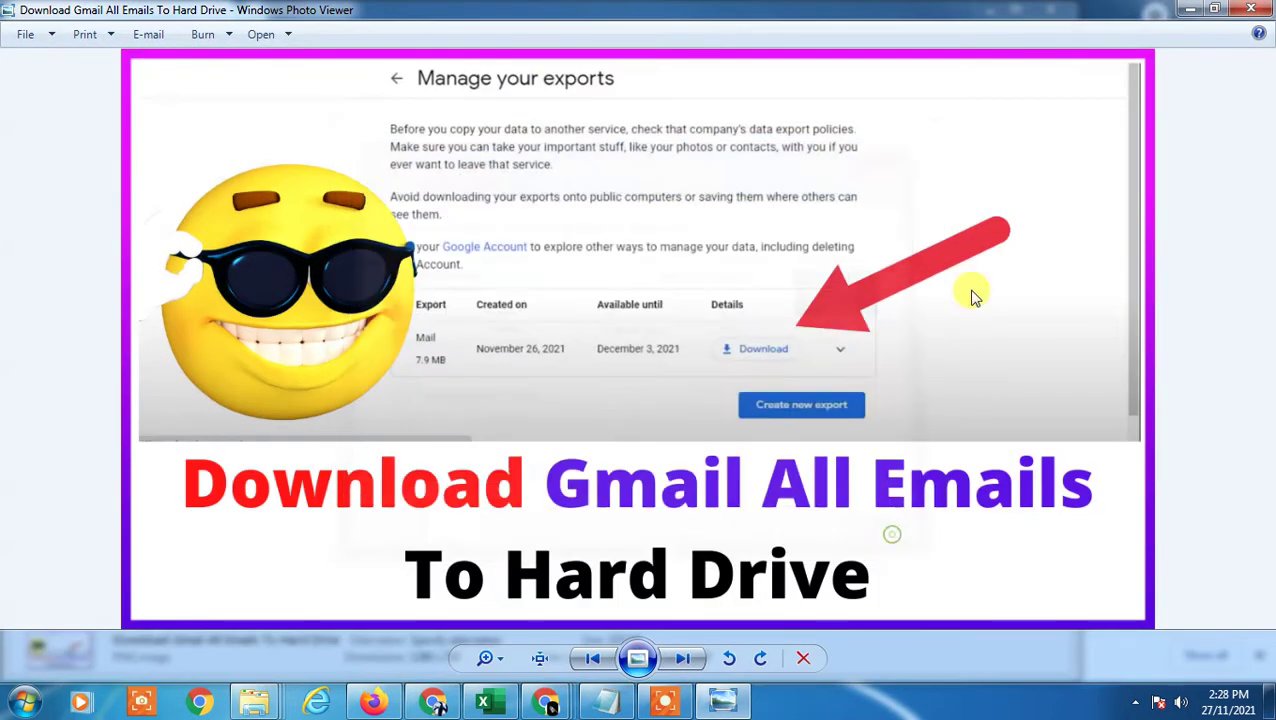
click(1251, 9)
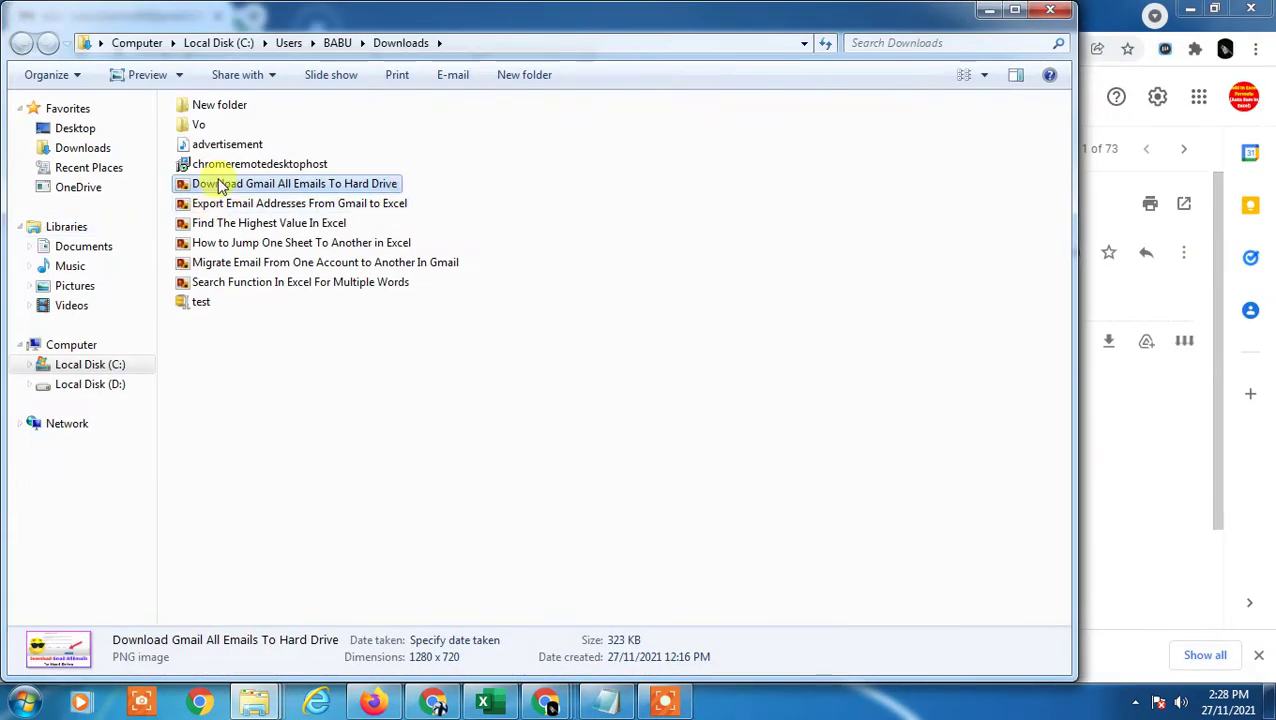
Check the other extracted attachment images, then minimize Explorer to return to Gmail.
click(242, 281)
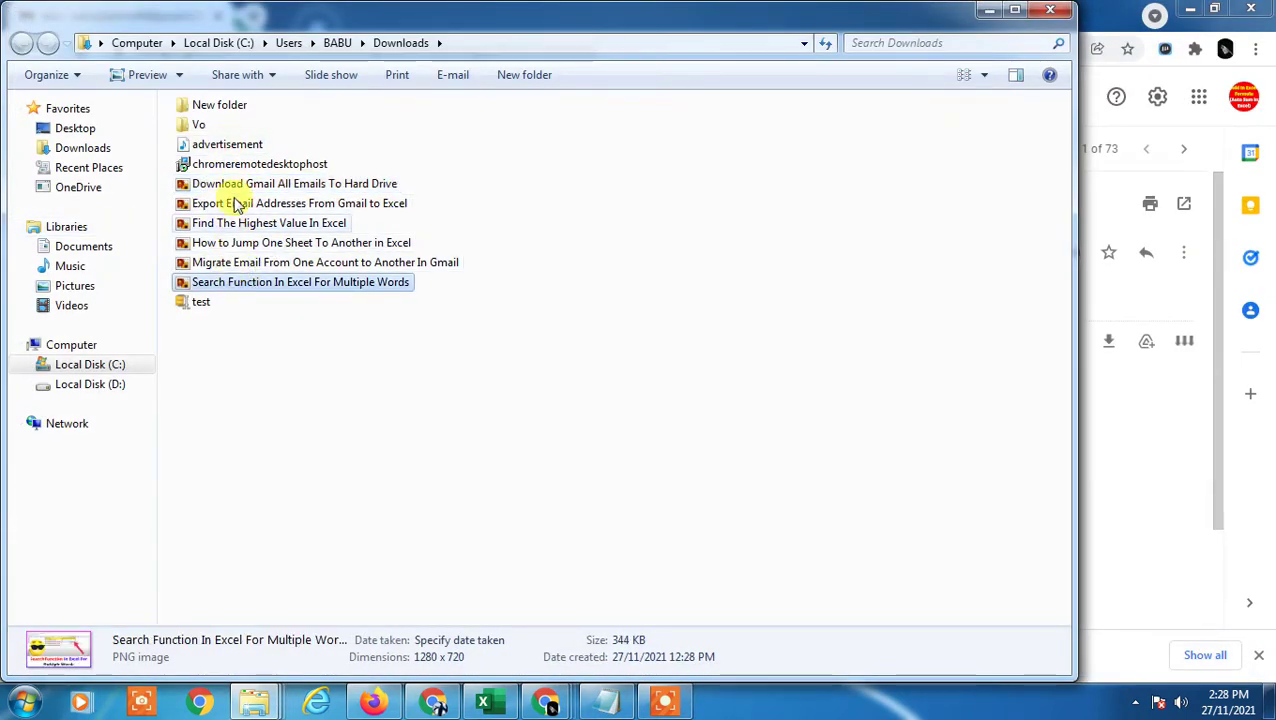
click(250, 261)
click(242, 203)
click(242, 184)
click(280, 242)
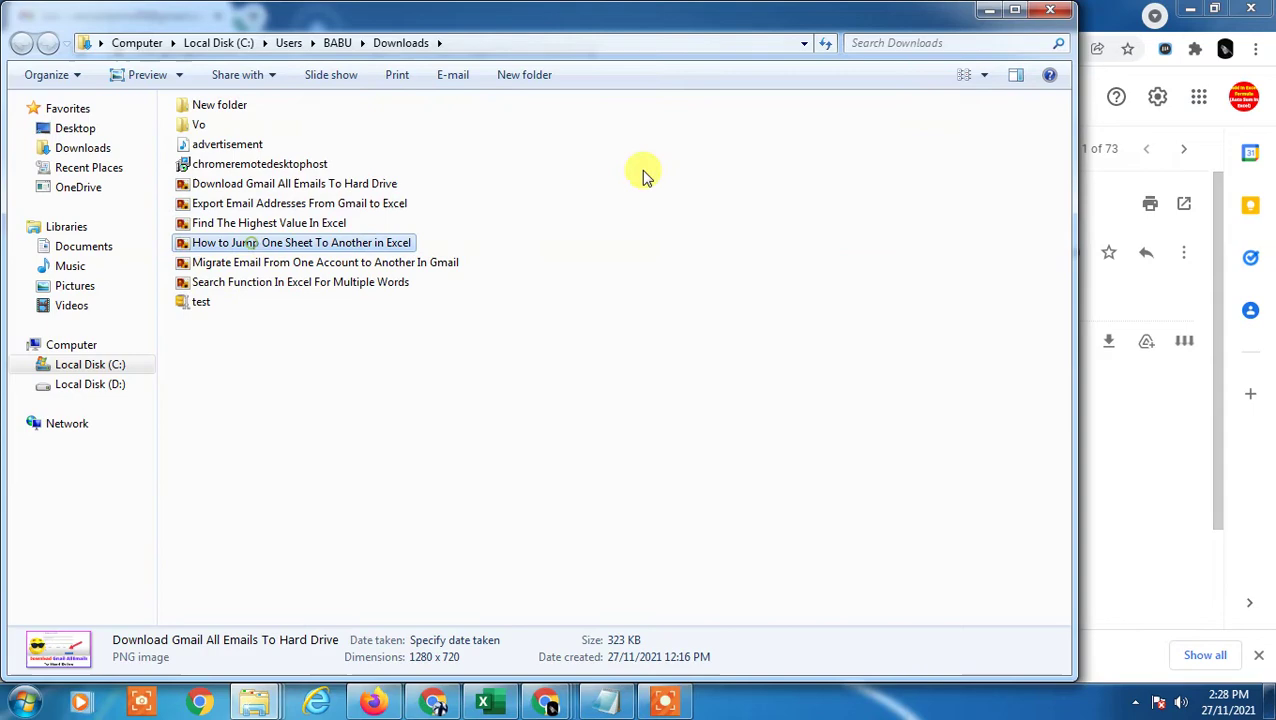
click(986, 12)
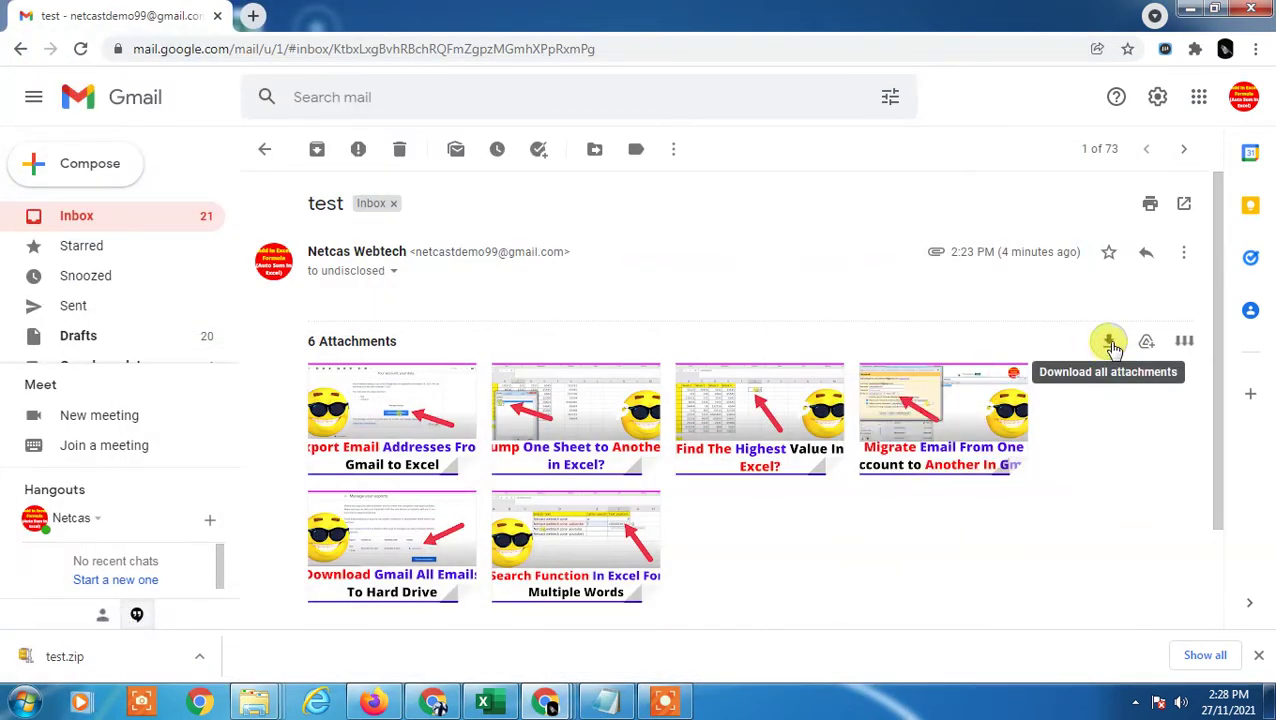
Go to Chrome Settings > Advanced > System, showing background apps and hardware acceleration settings.
click(1258, 49)
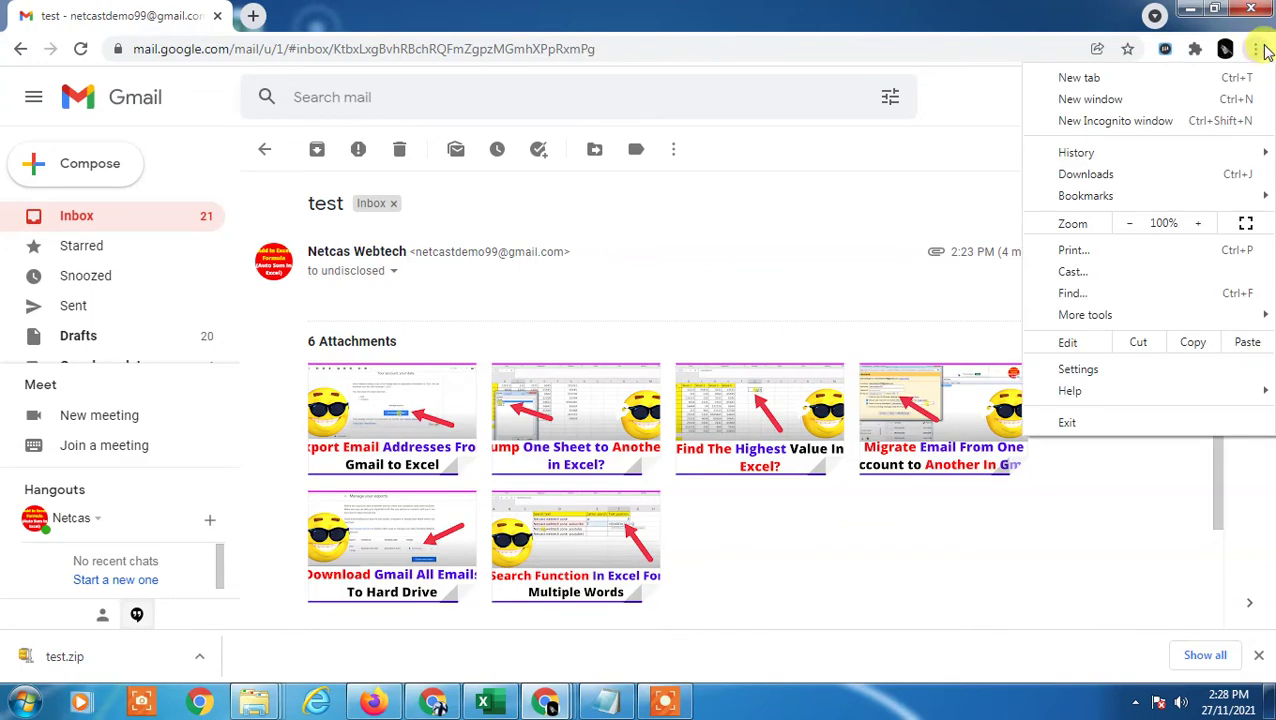
click(252, 16)
click(205, 18)
click(1256, 49)
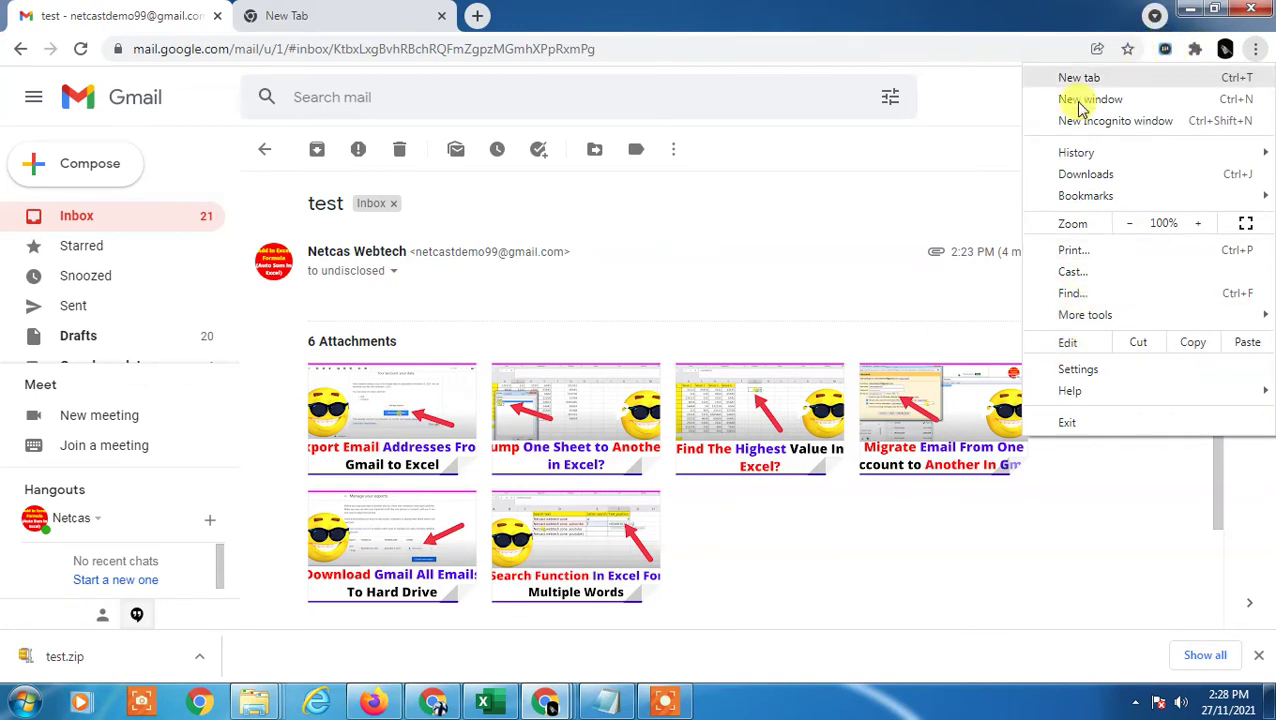
click(1097, 370)
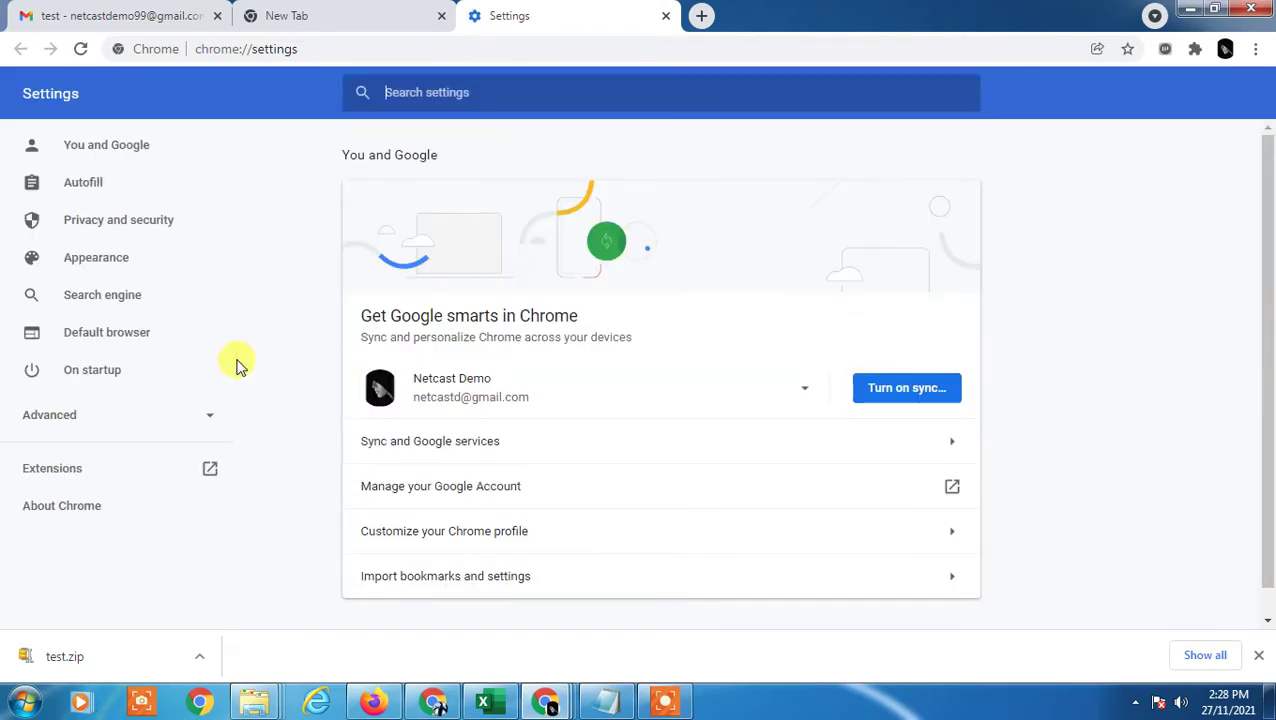
click(128, 418)
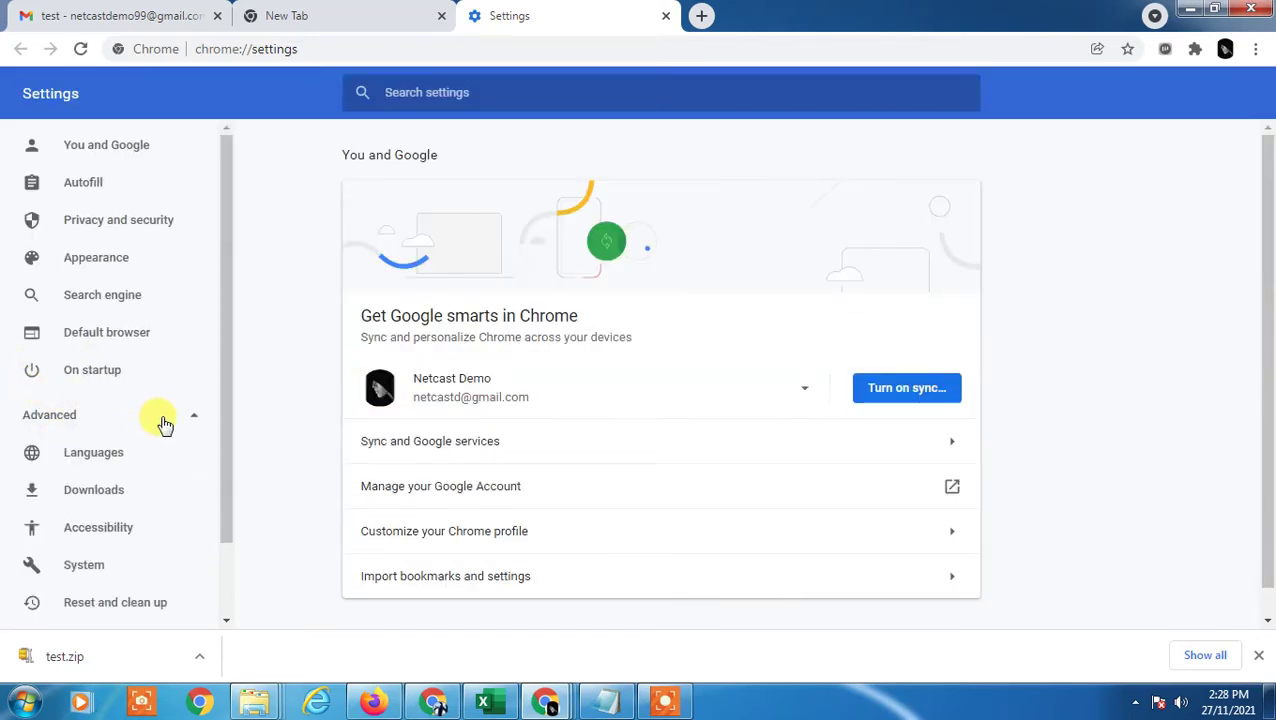
scroll(160, 421, down, 2)
click(105, 476)
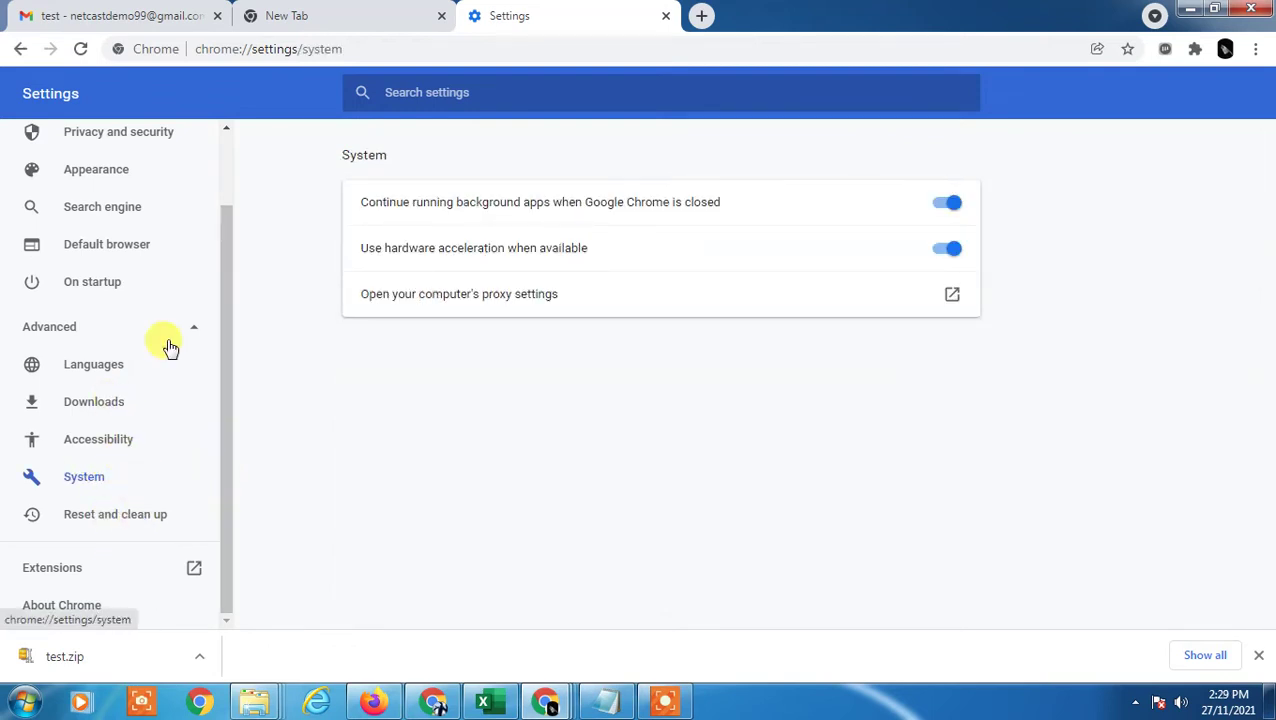
Search Google for 'download chrome' in the new tab.
click(340, 16)
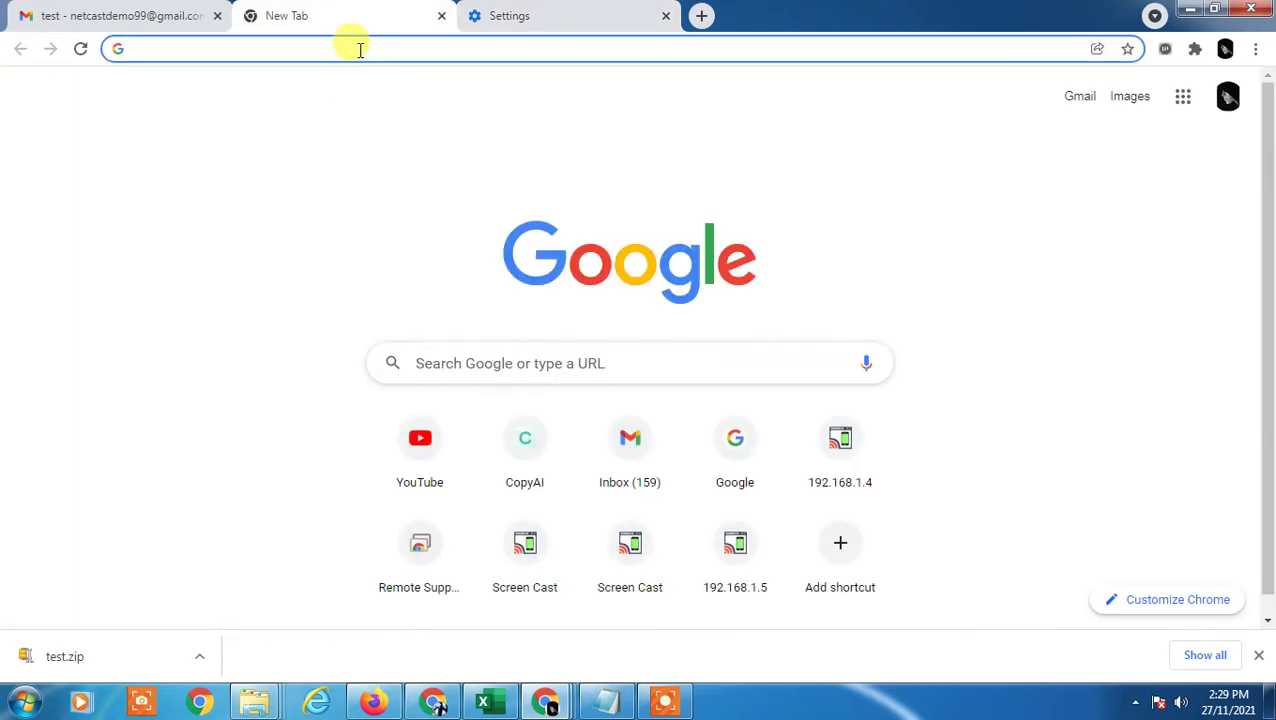
text(cd)
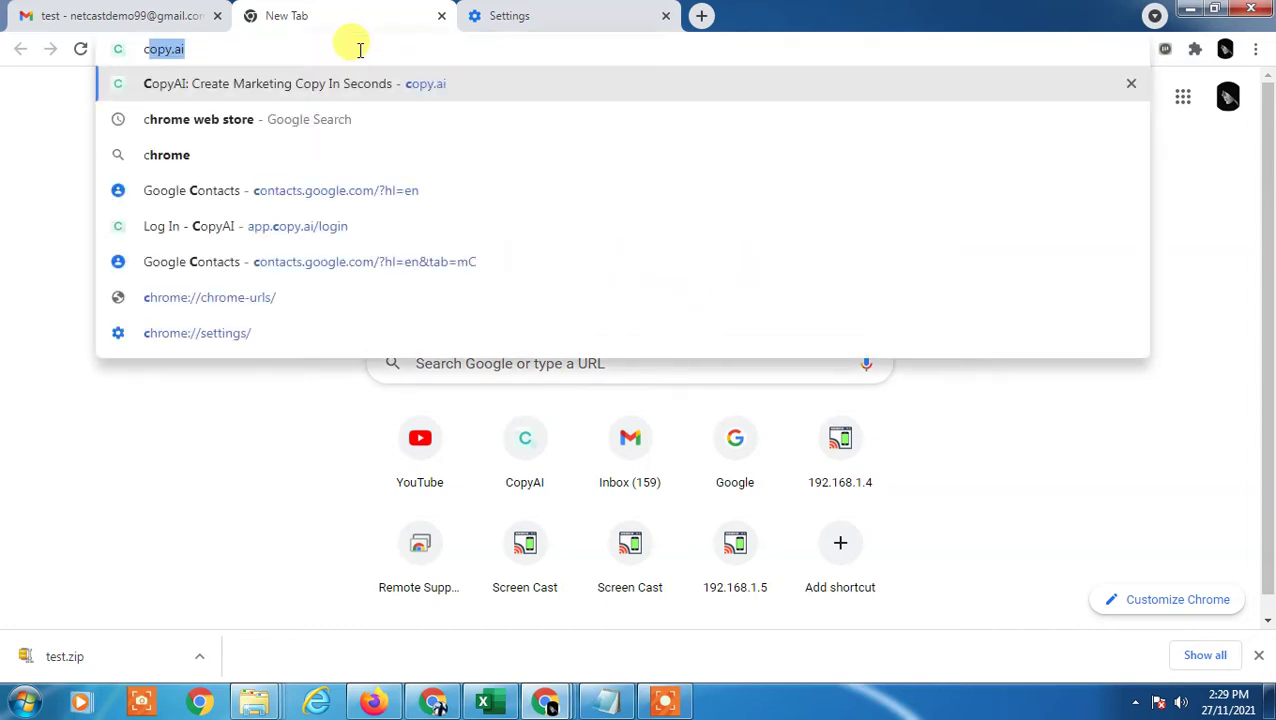
key(BackSpace)
key(BackSpace)
text(dw)
key(BackSpace)
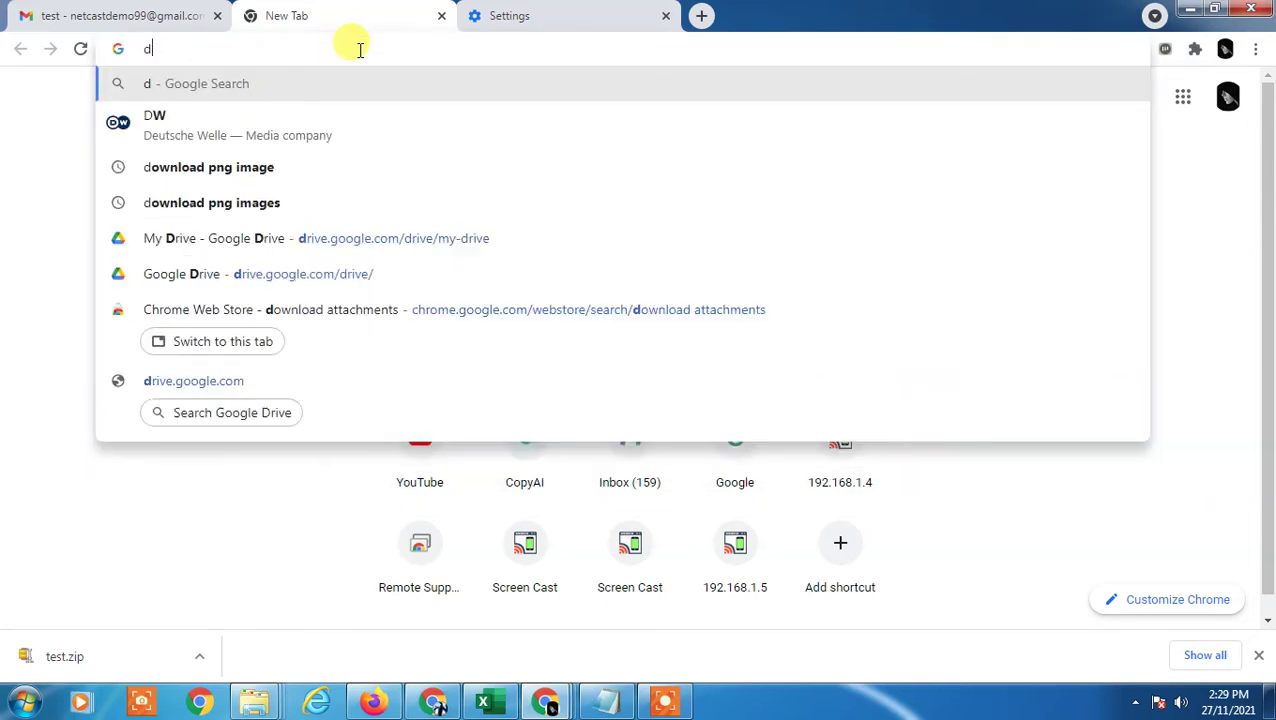
text(ownload chrom)
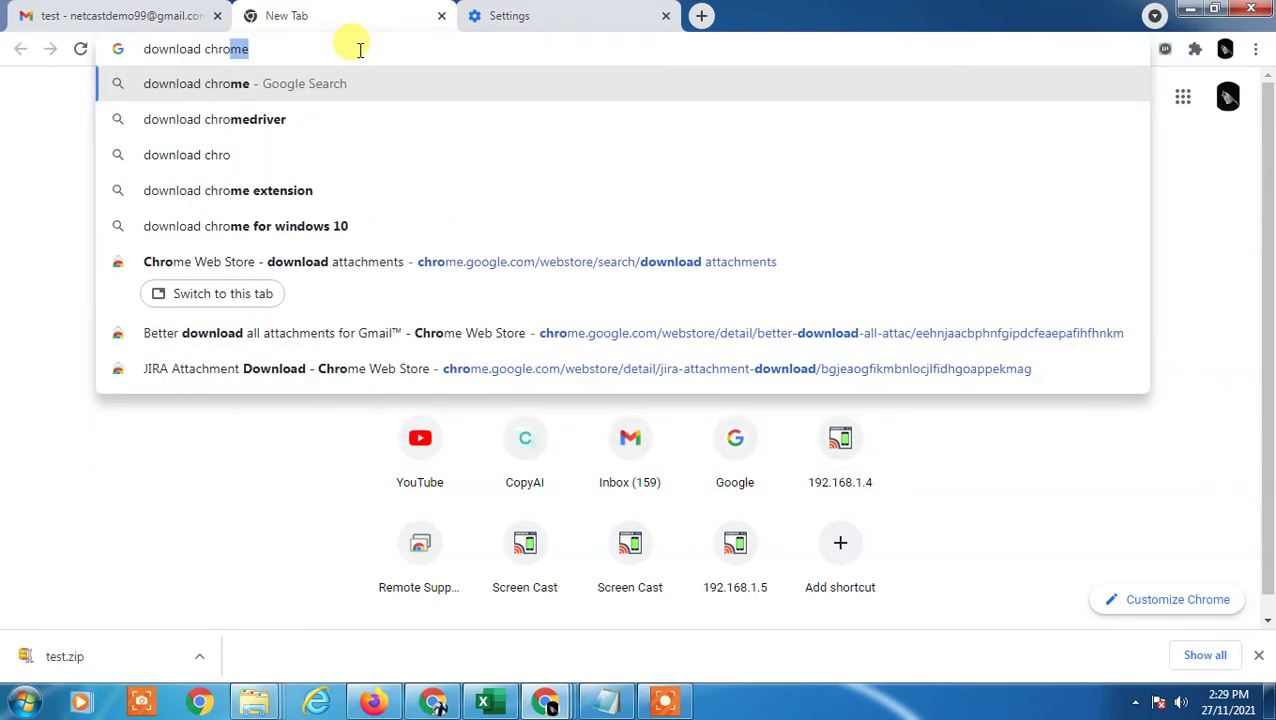
key(Return)
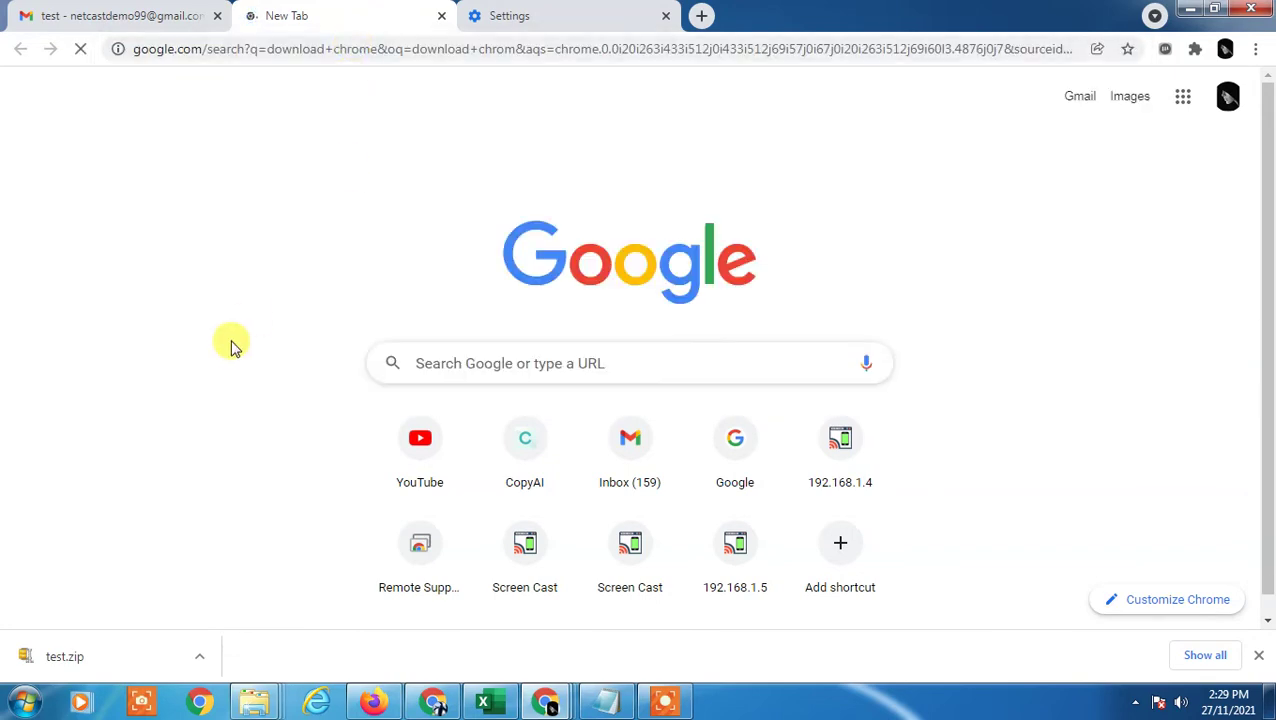
Open the Google Chrome Web Browser result, then switch back to the Gmail test email.
scroll(422, 411, down, 1)
scroll(422, 411, down, 1)
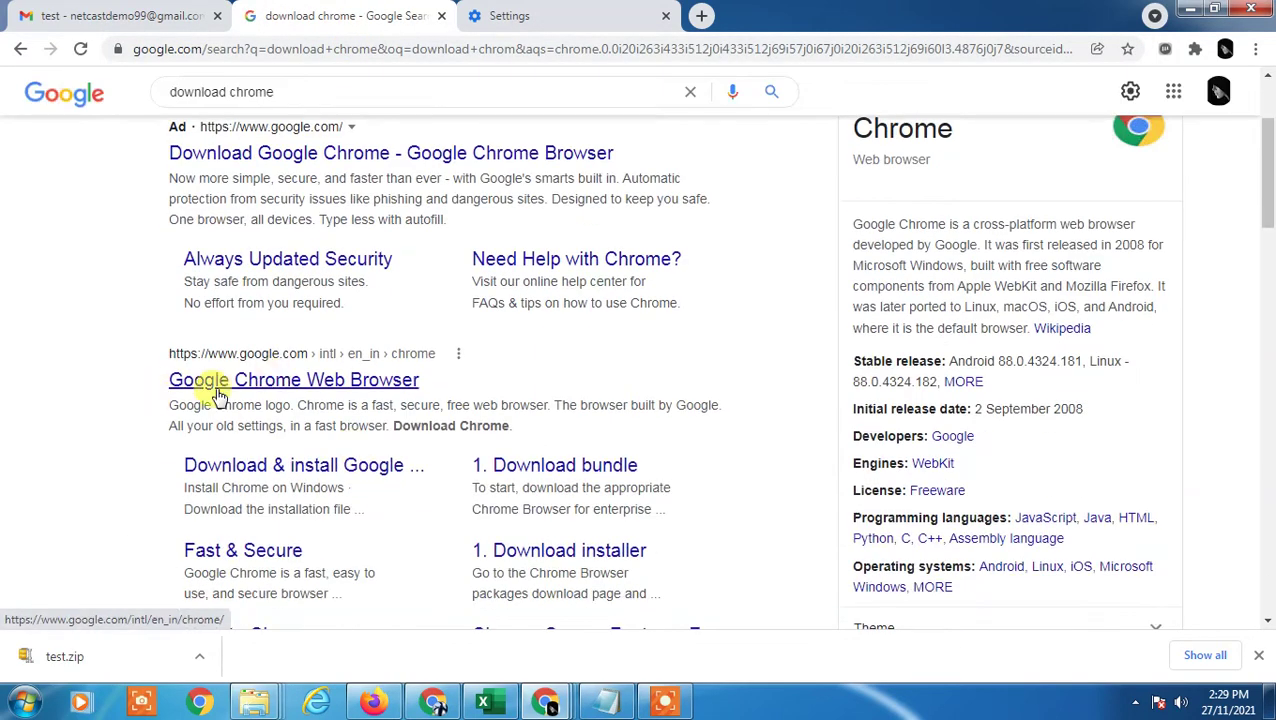
click(287, 390)
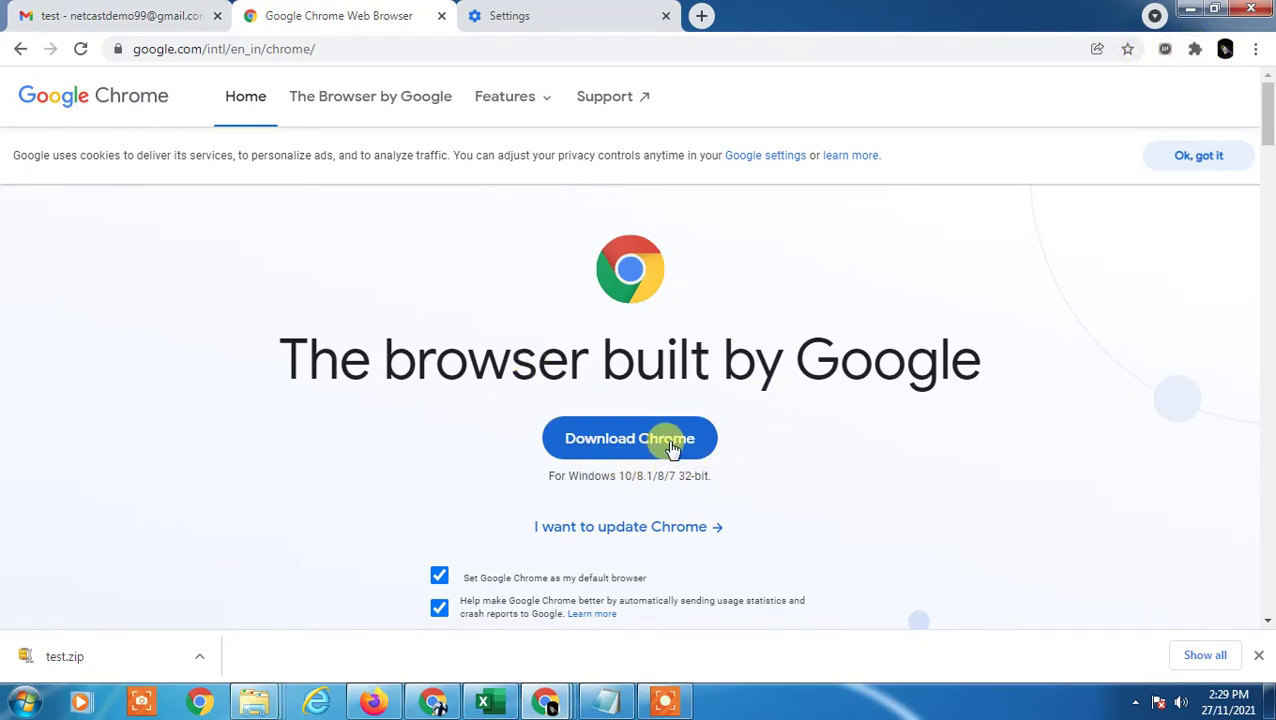
click(80, 15)
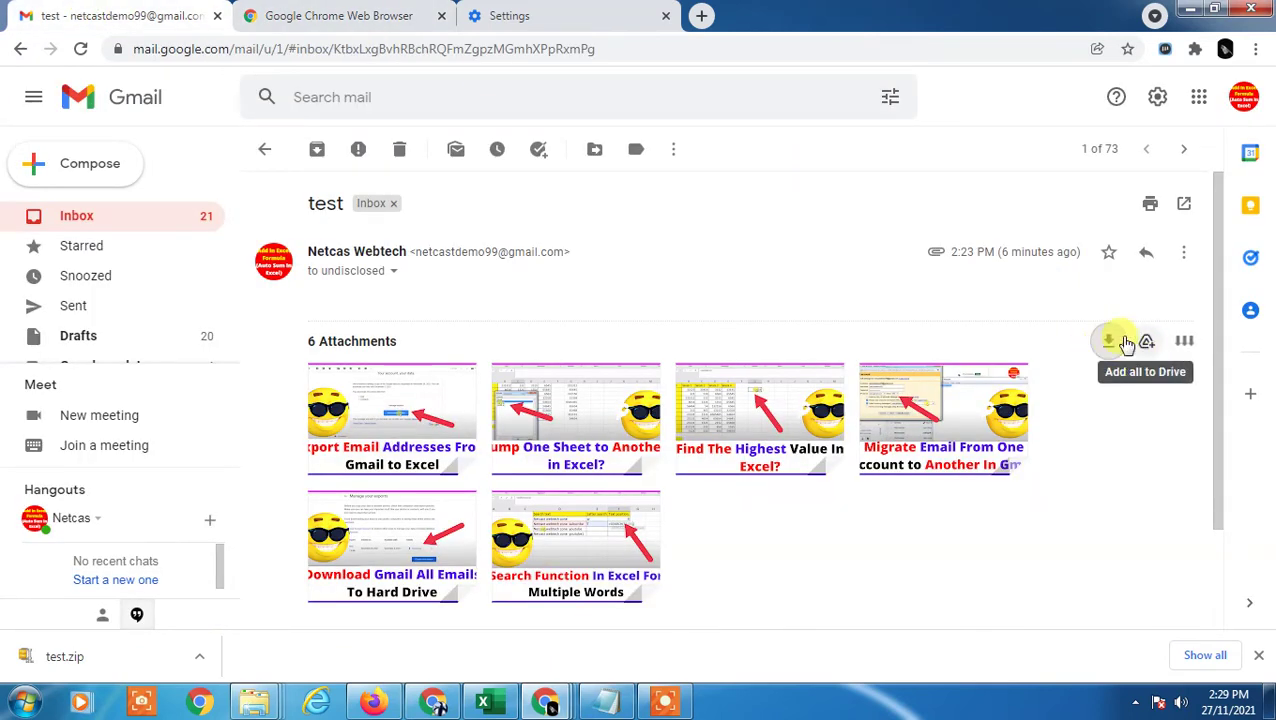
Retry Download all attachments, then change the Google search from 'download chrome' to 'google web store'.
click(1109, 342)
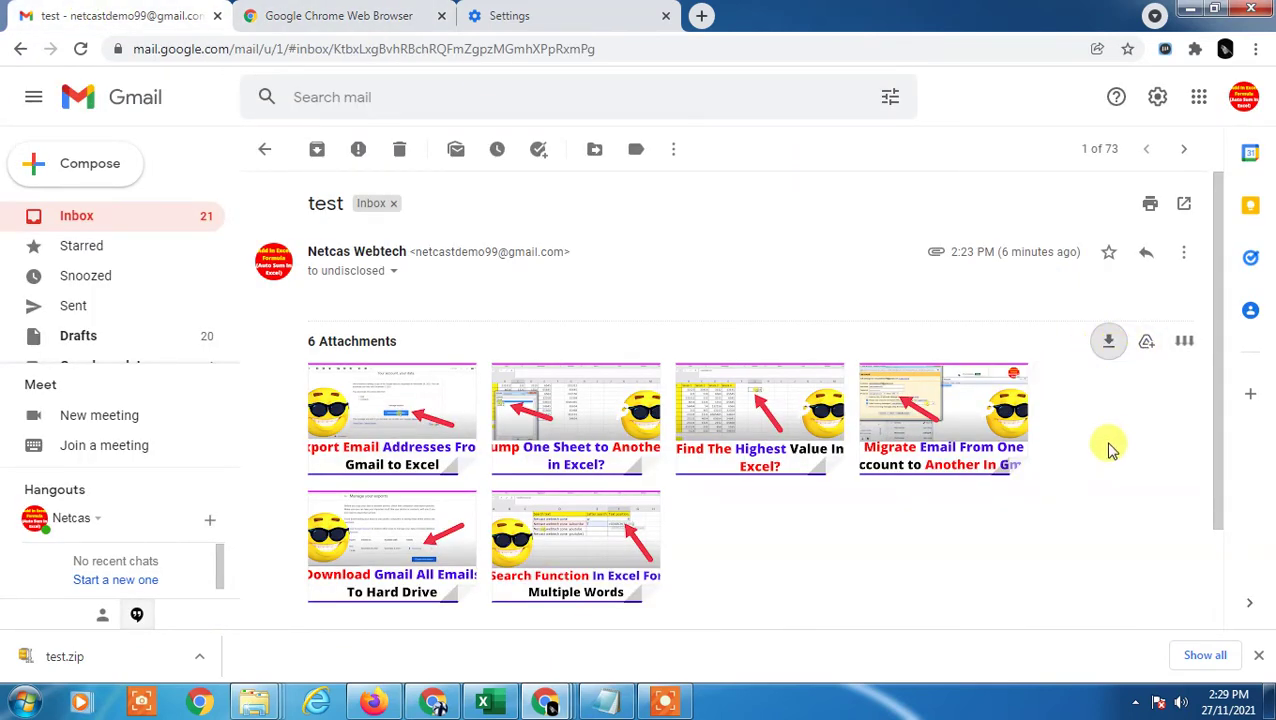
click(303, 12)
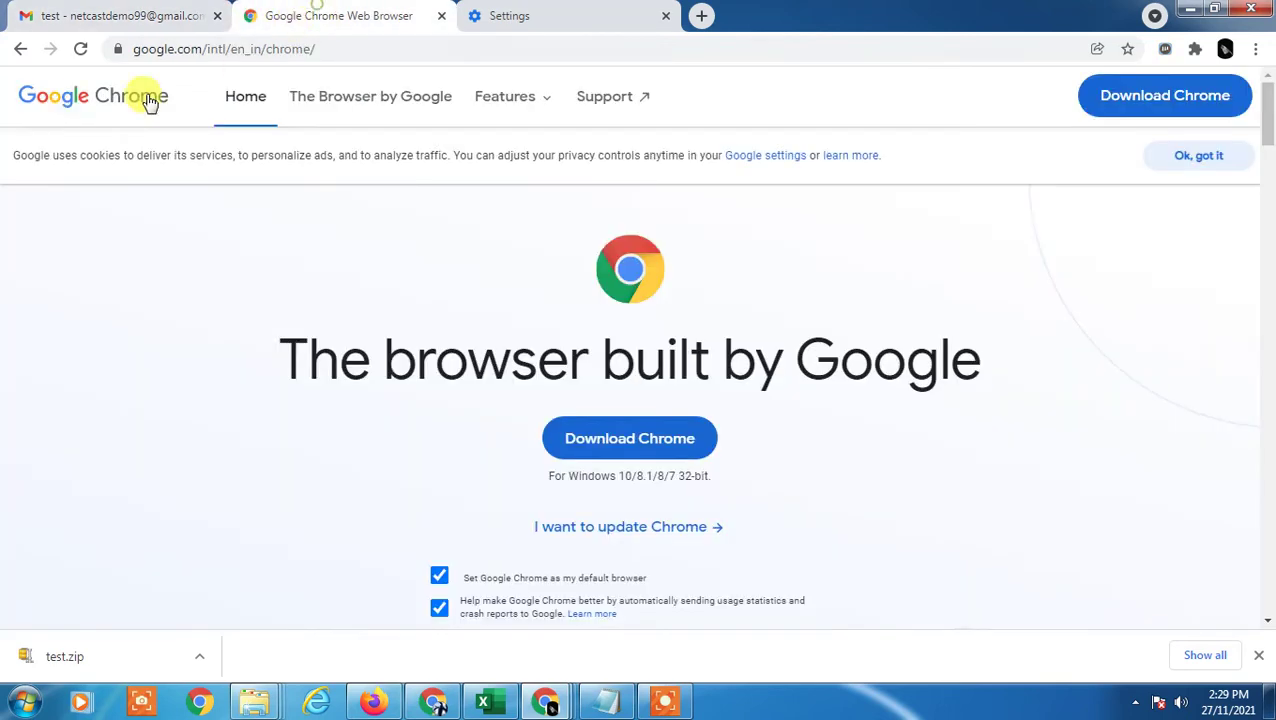
click(24, 48)
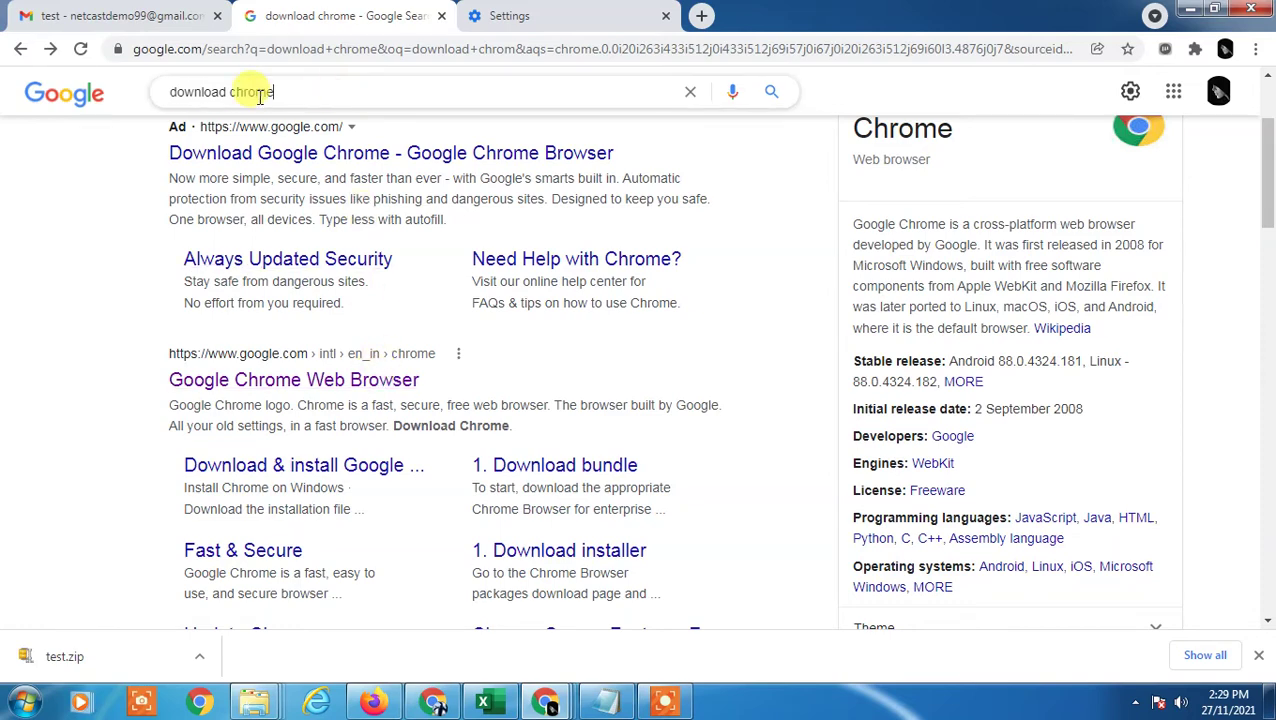
drag(259, 92, 172, 106)
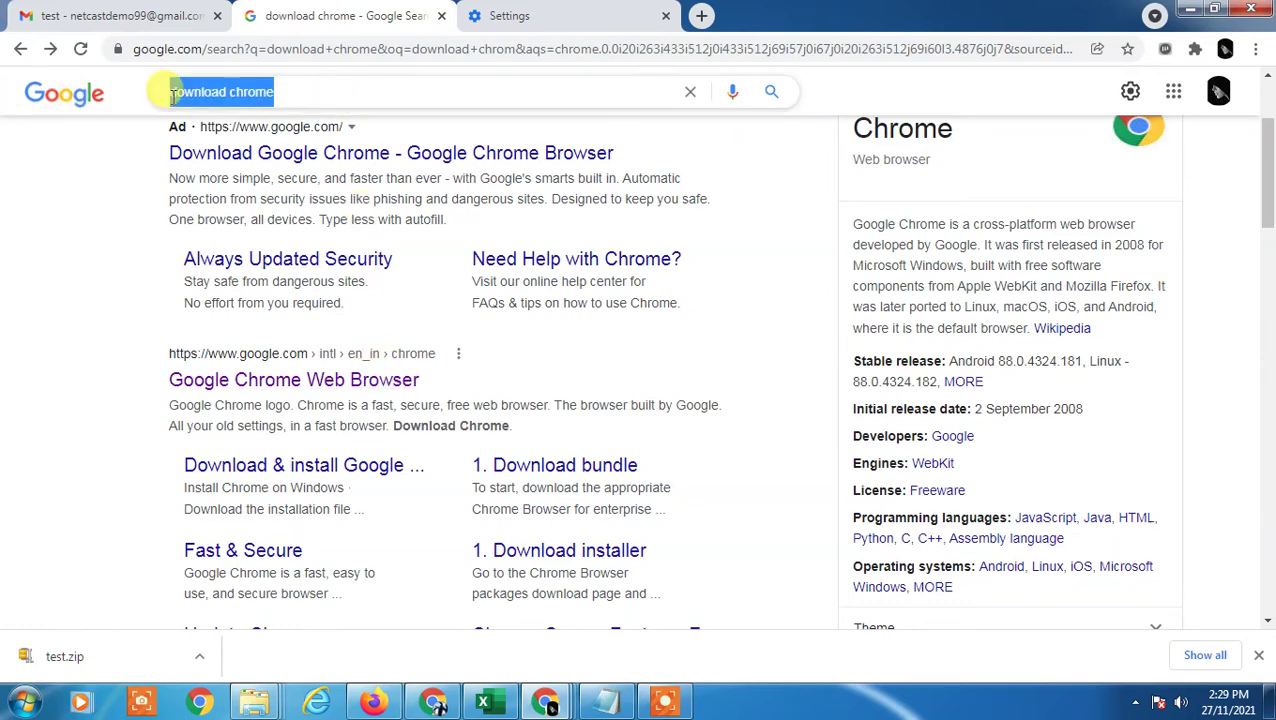
text(google web)
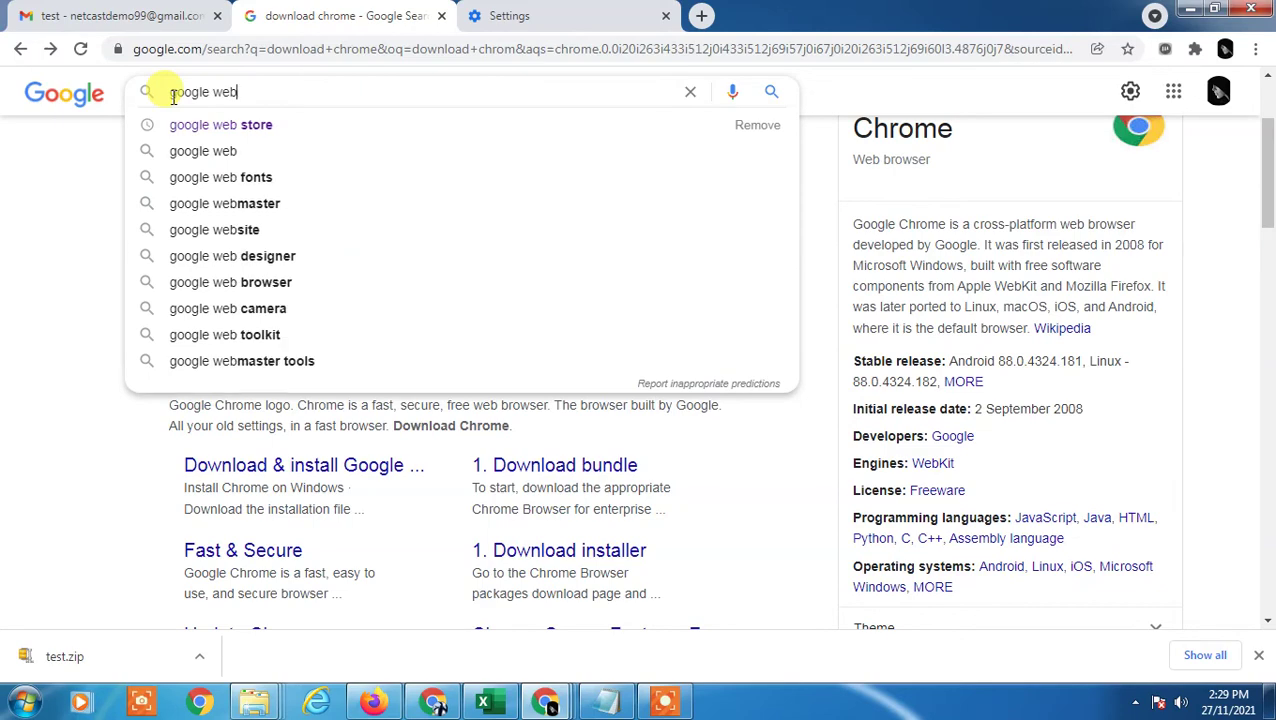
click(220, 124)
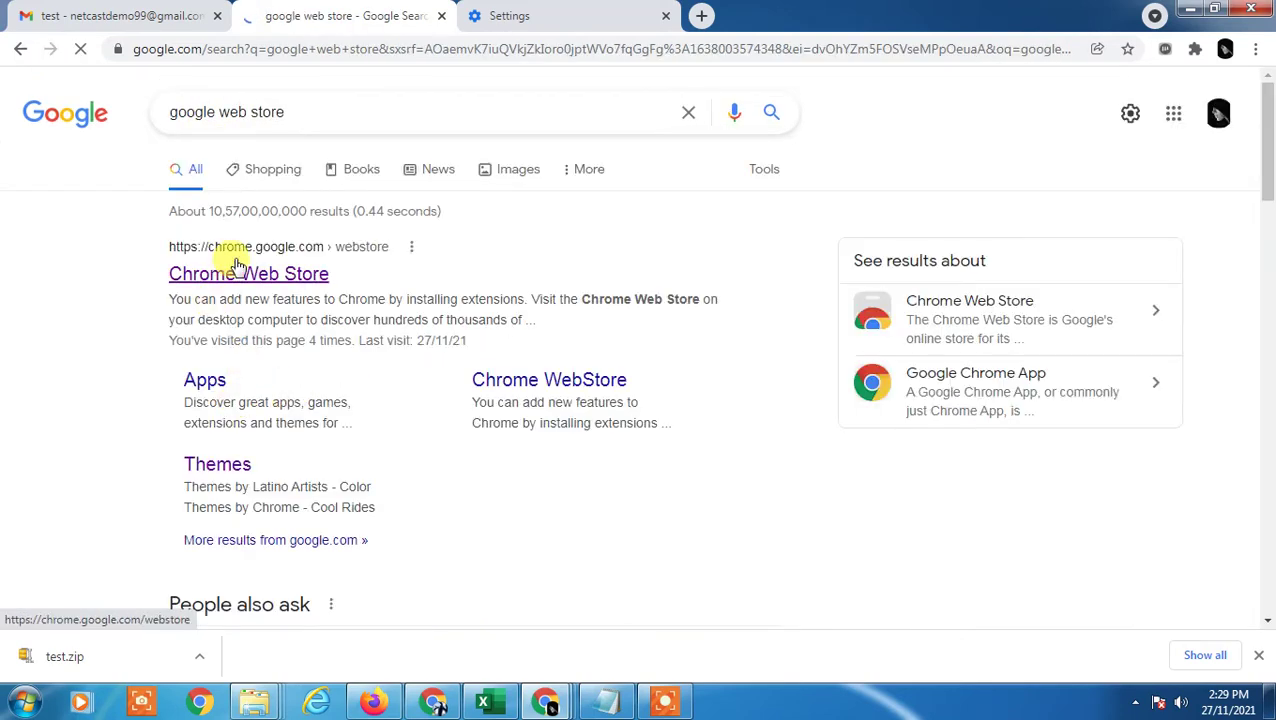
Open the Chrome Web Store, search 'download attachments', and open the Better download all attachments for Gmail page.
click(245, 276)
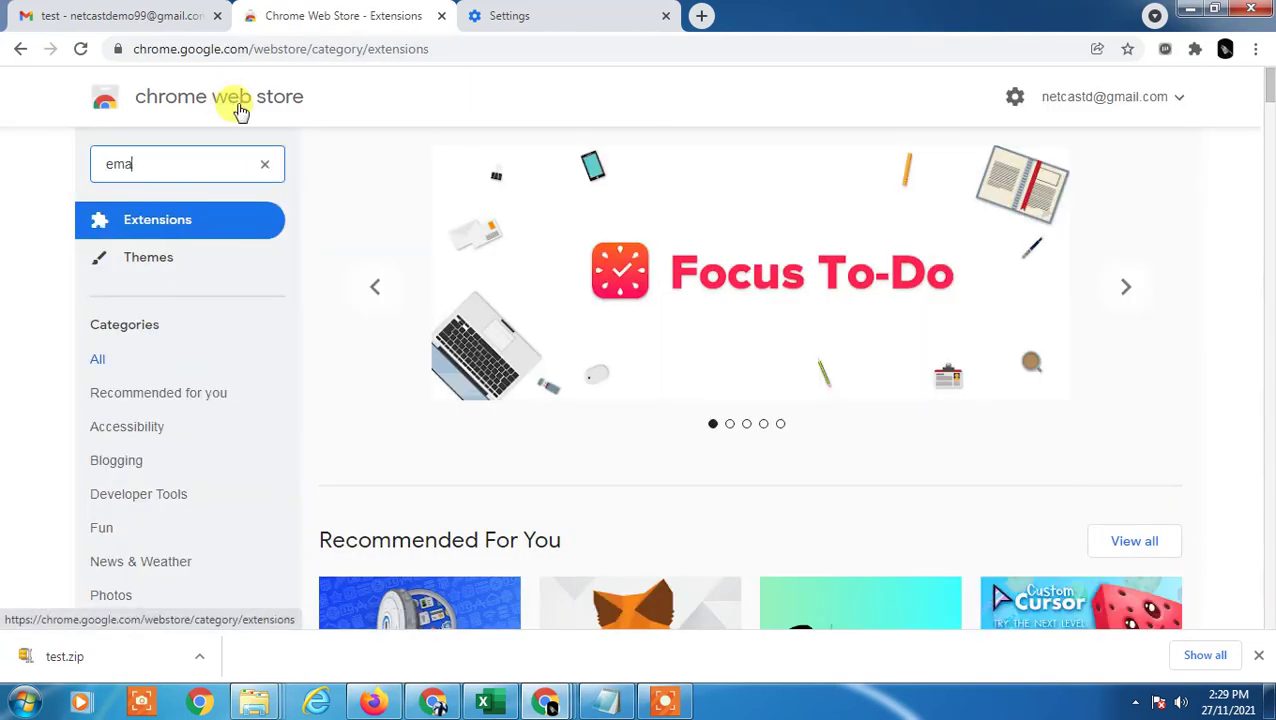
key(BackSpace)
key(BackSpace)
key(BackSpace)
text(dow)
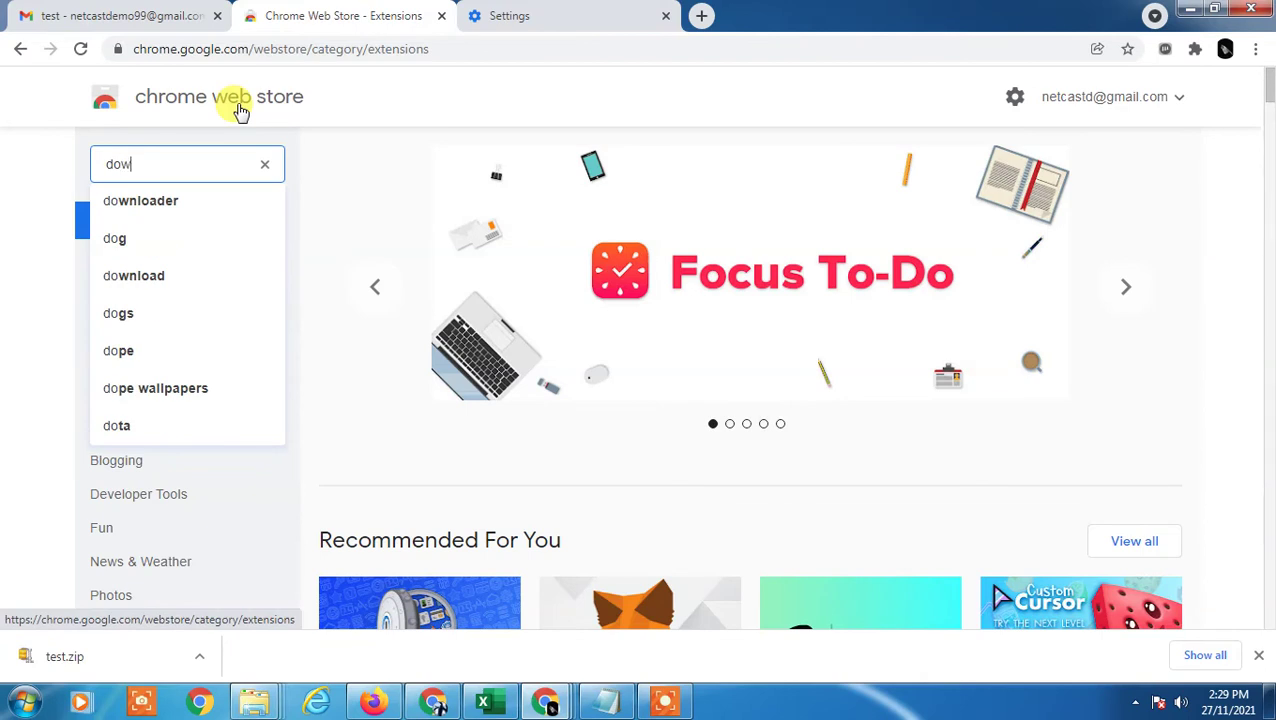
text(nload att)
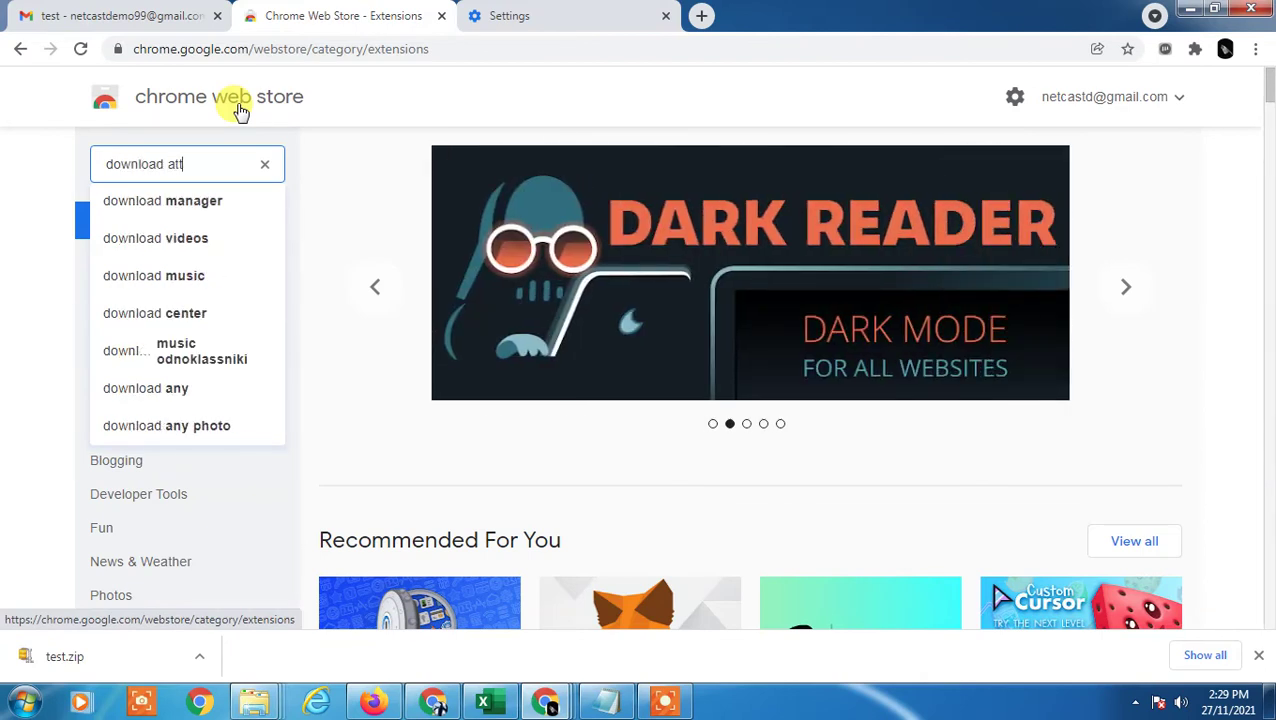
text(ac)
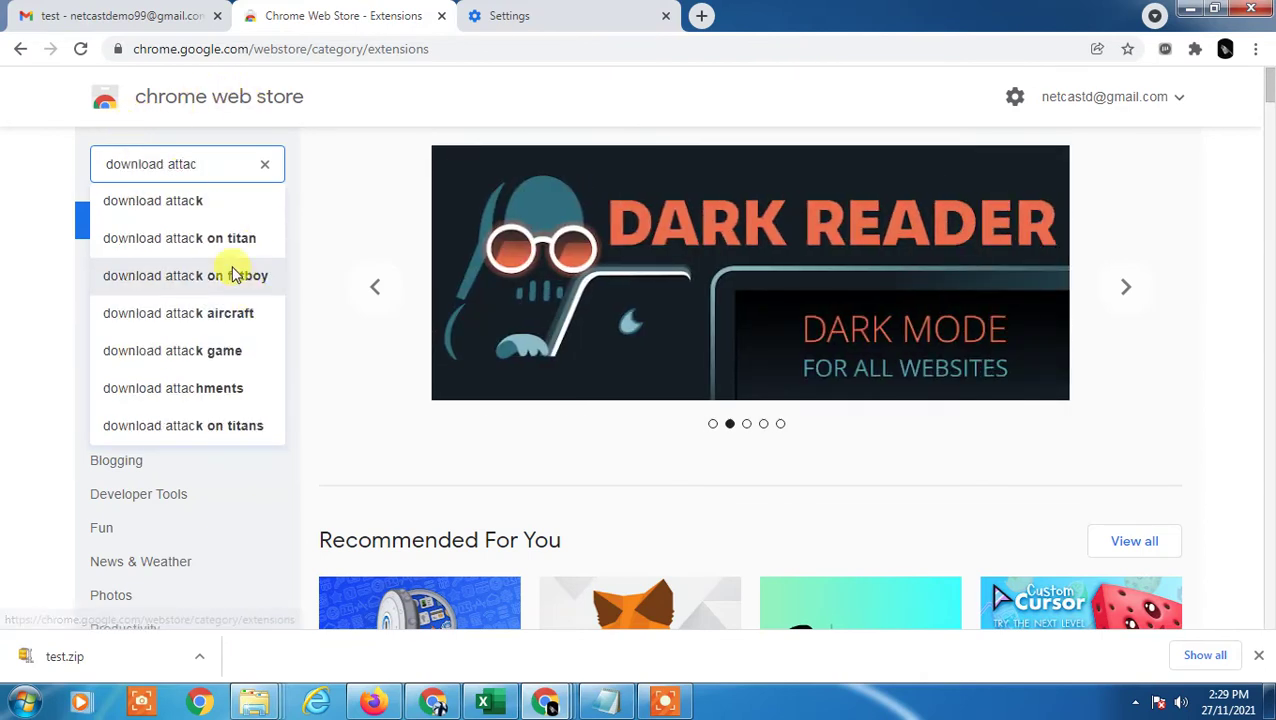
click(240, 389)
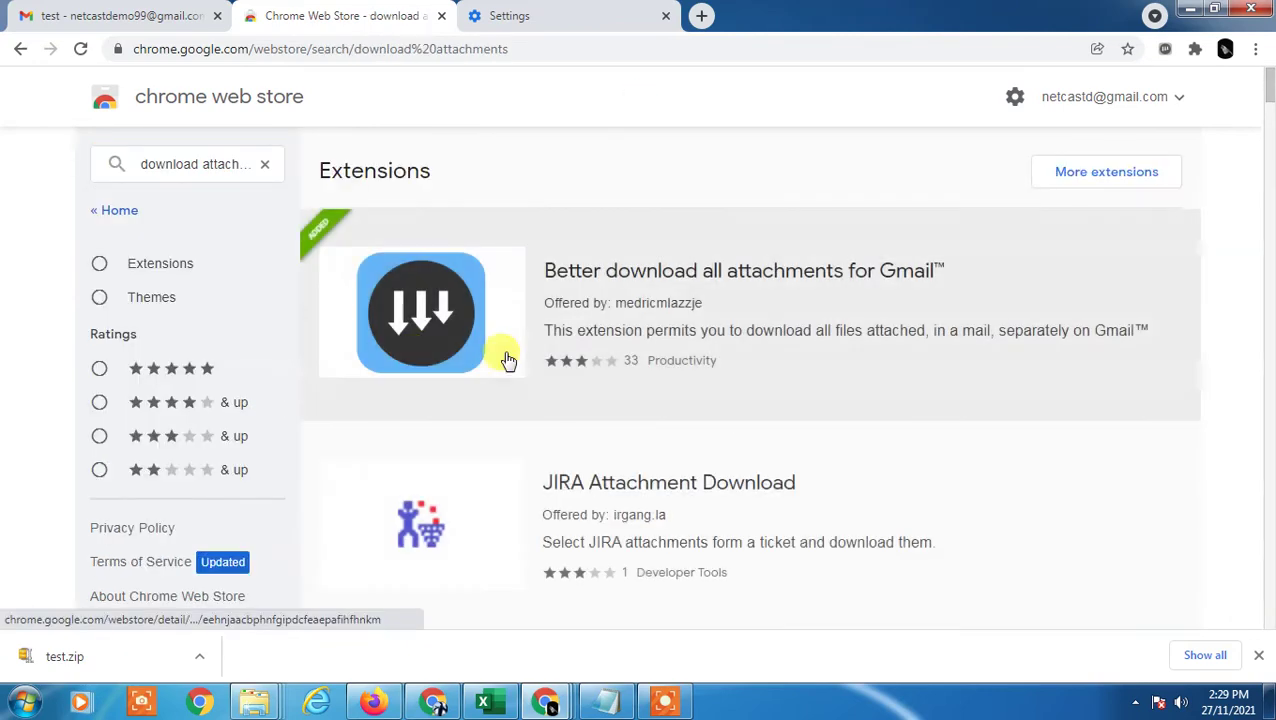
click(605, 292)
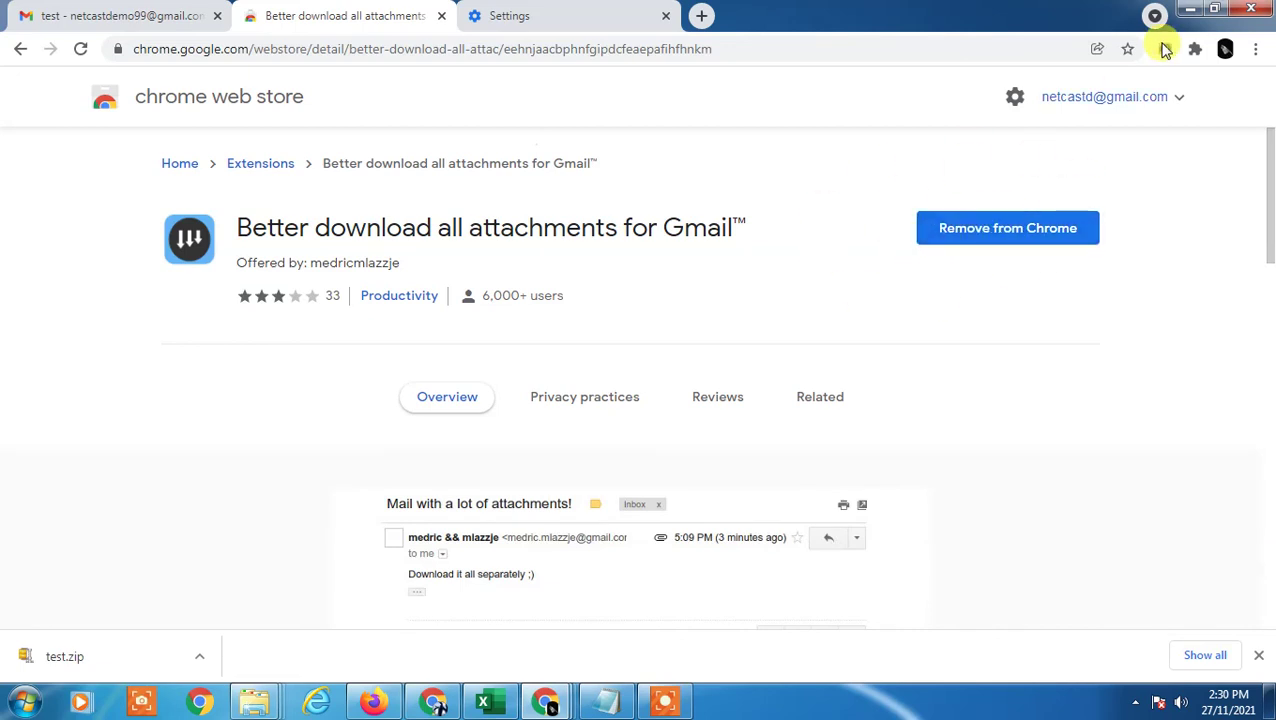
Check the installed extensions list, switch back to the Gmail test email, and show the desktop with Win+D.
click(1195, 58)
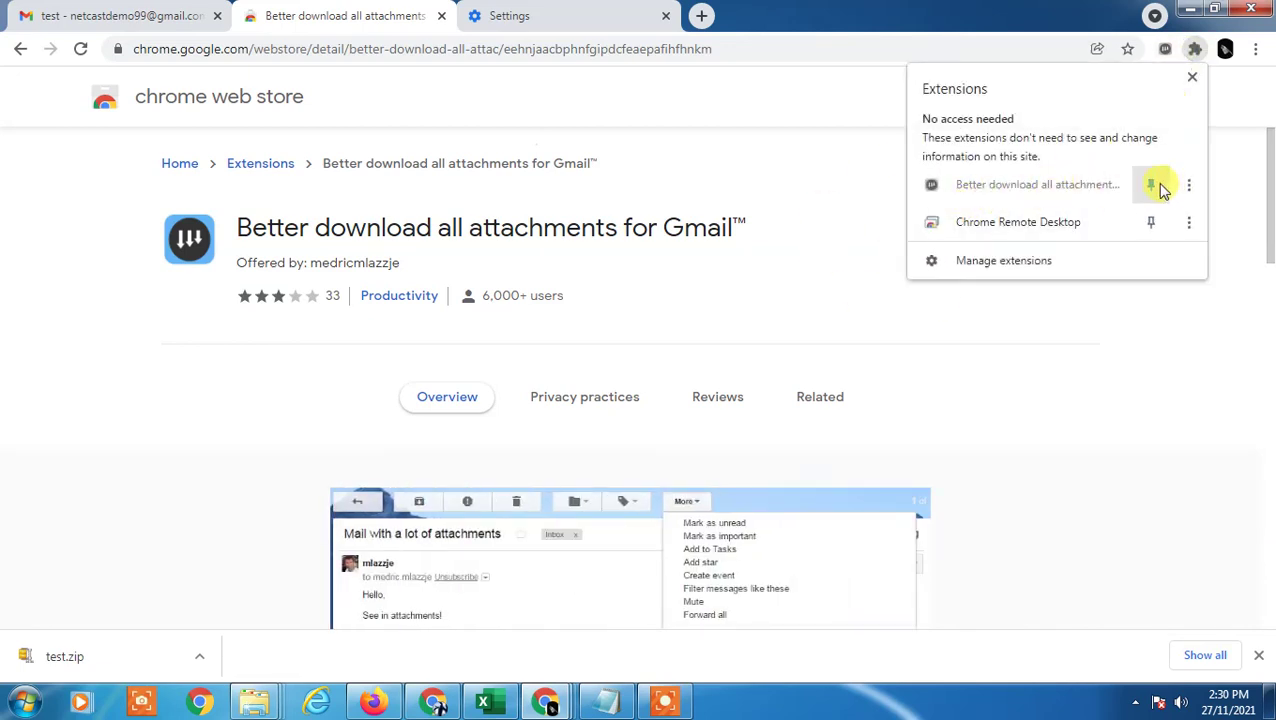
click(55, 12)
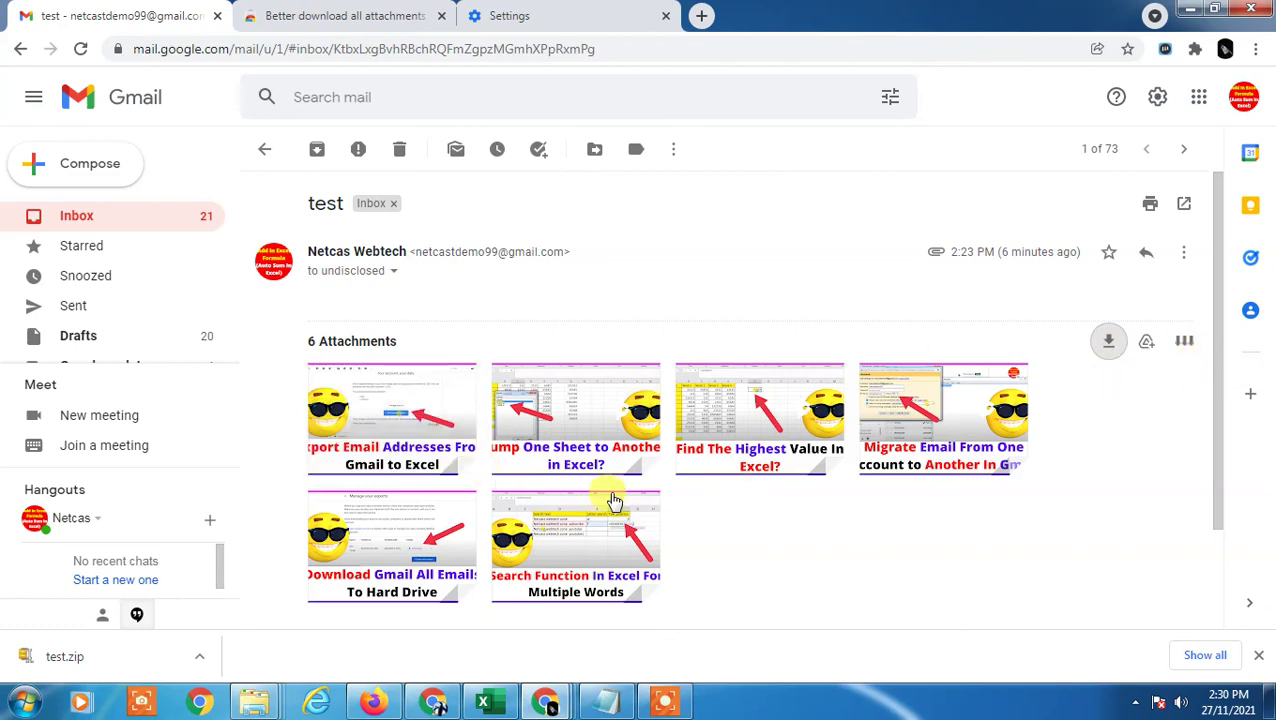
key(super+d)
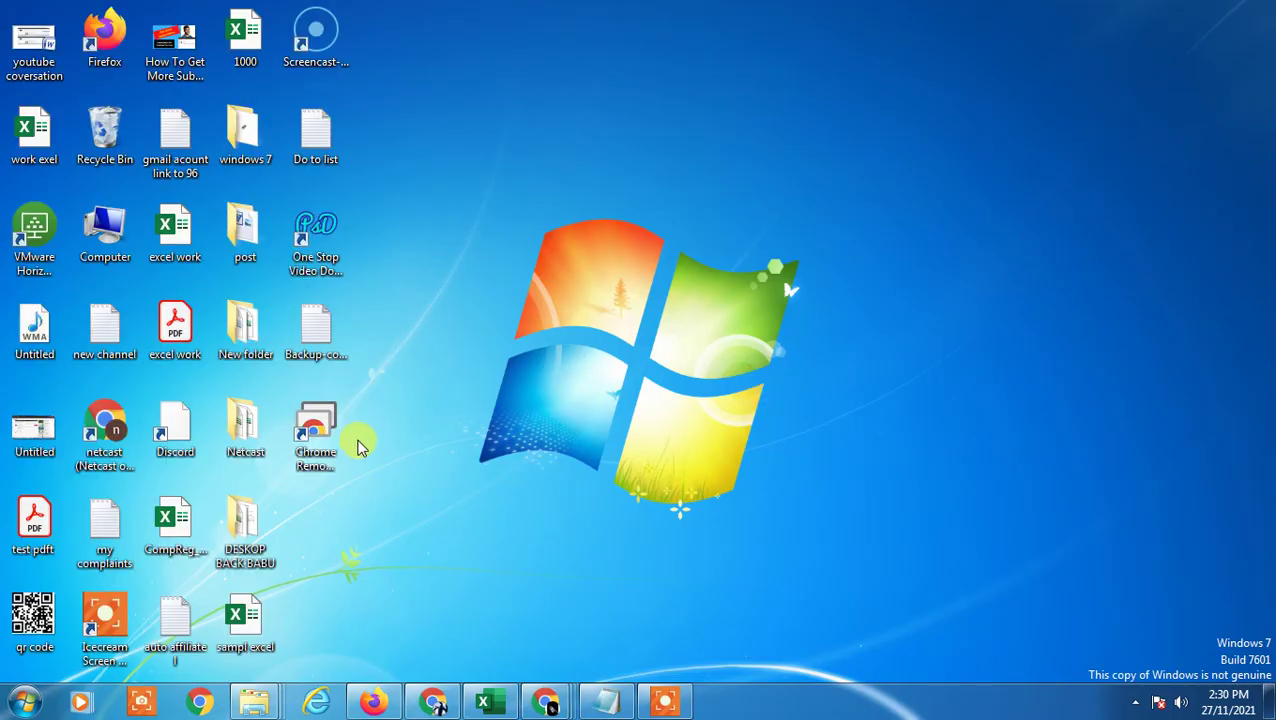